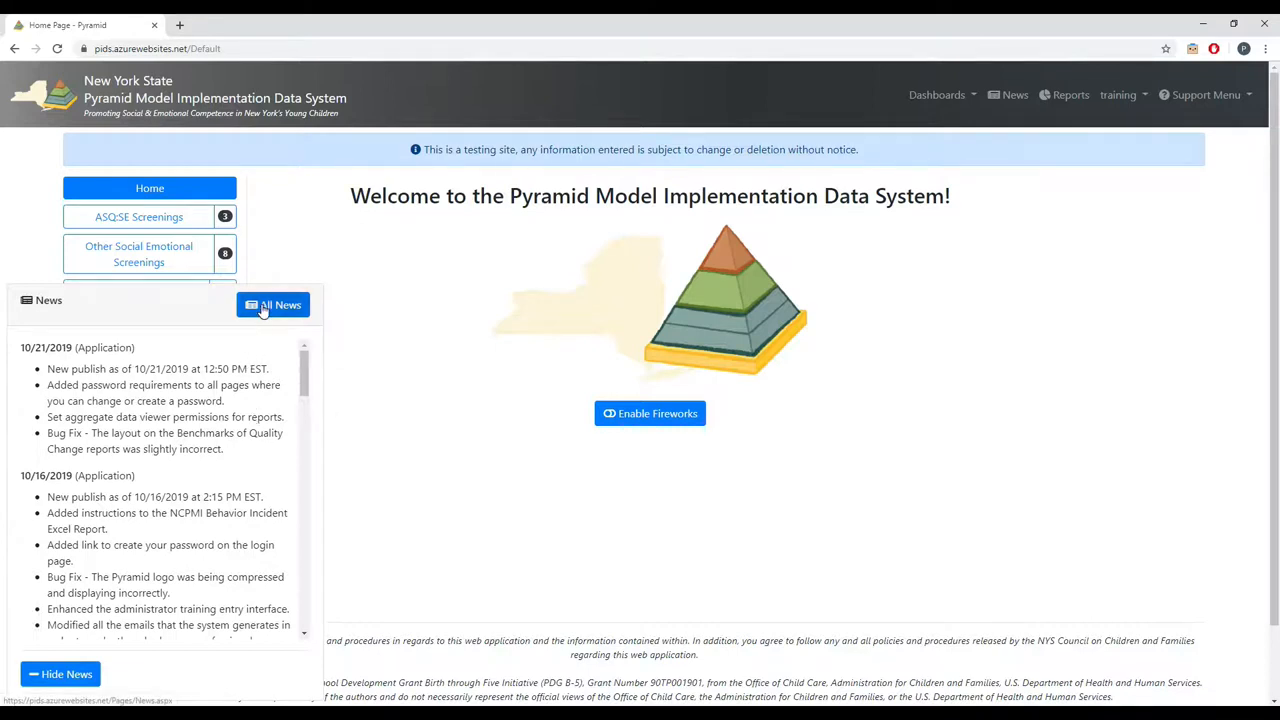
Open the full news page and set it to view news after 10/01/2019.
left_click(996, 101)
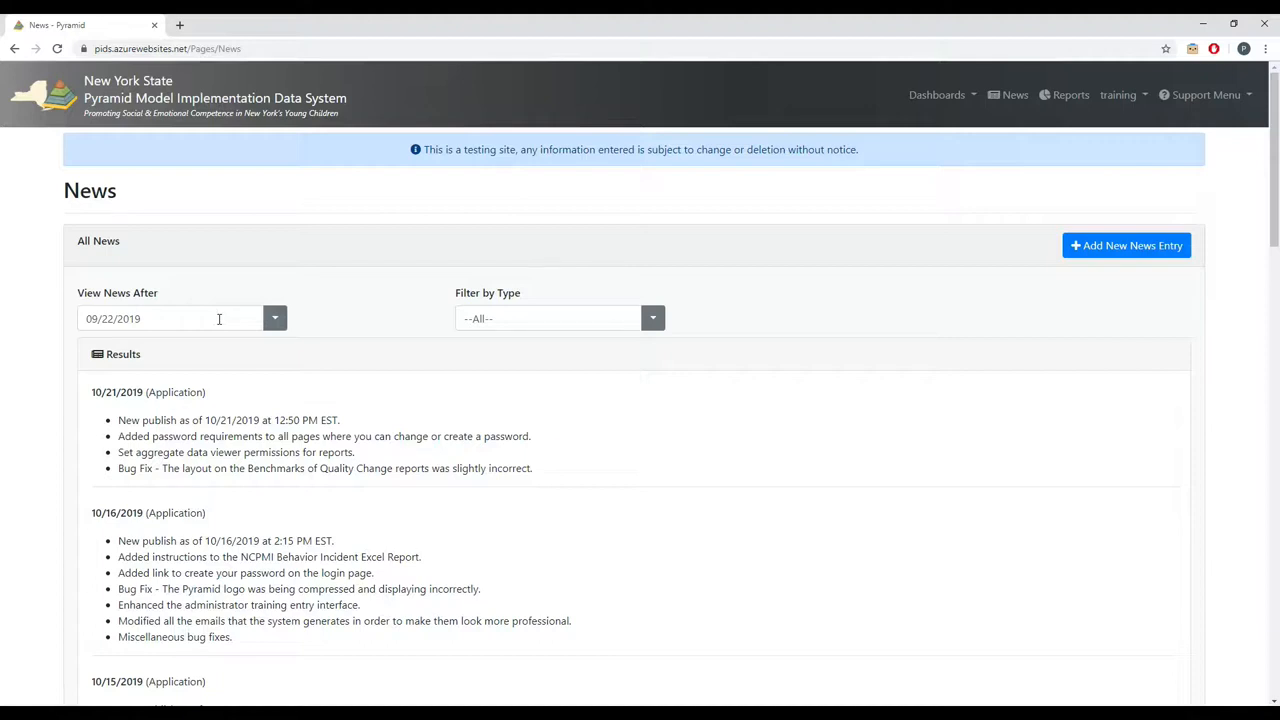
left_click(274, 318)
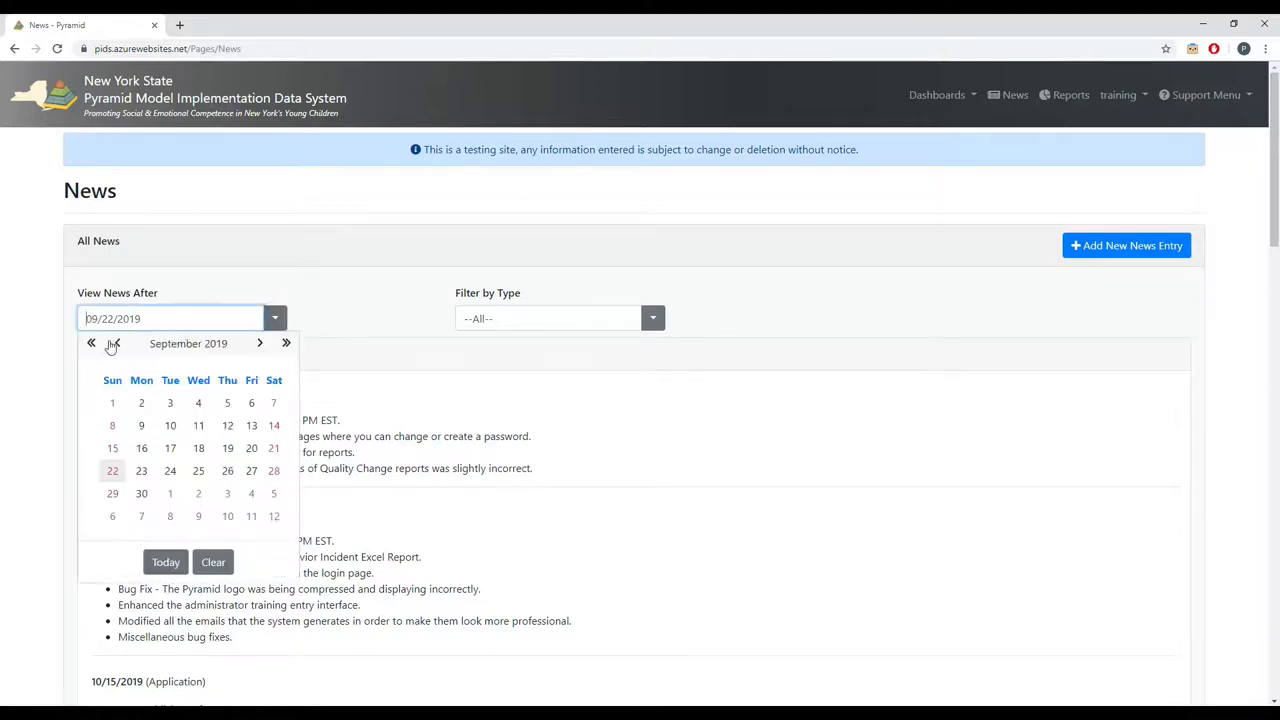
left_click(114, 344)
left_click(259, 345)
left_click(259, 345)
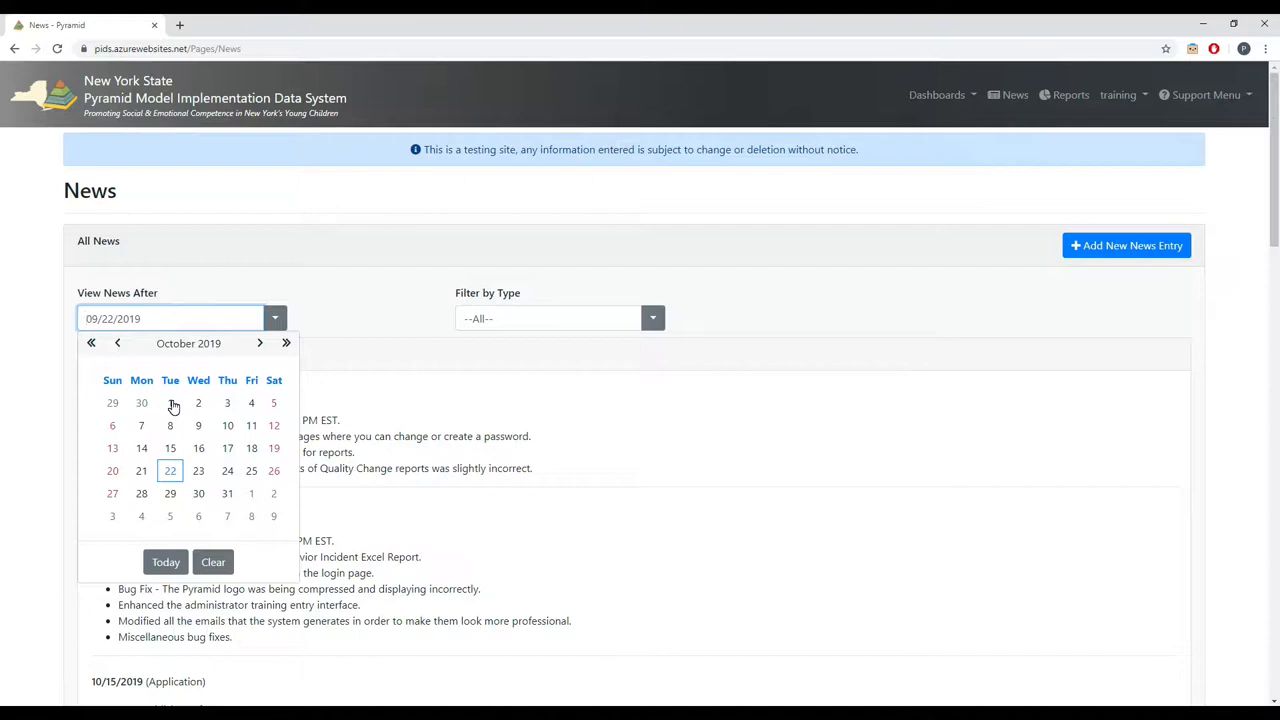
left_click(170, 403)
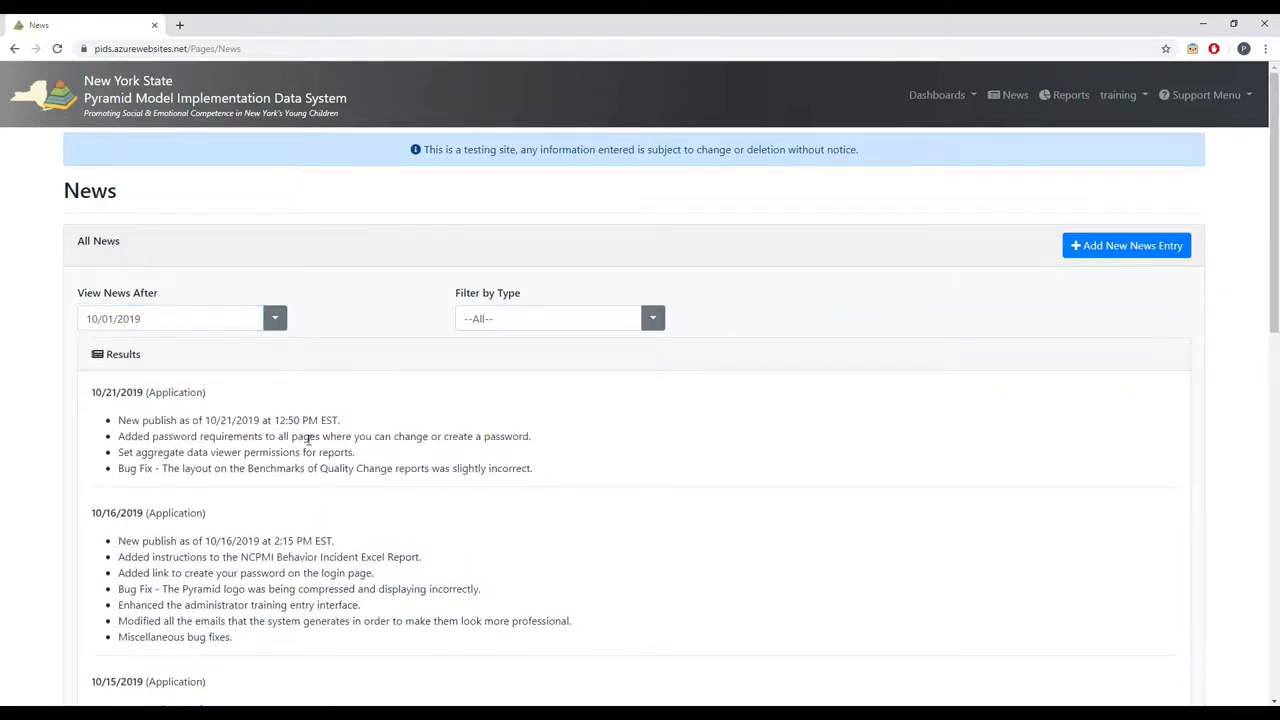
Filter the news list by the Application type.
left_click(652, 318)
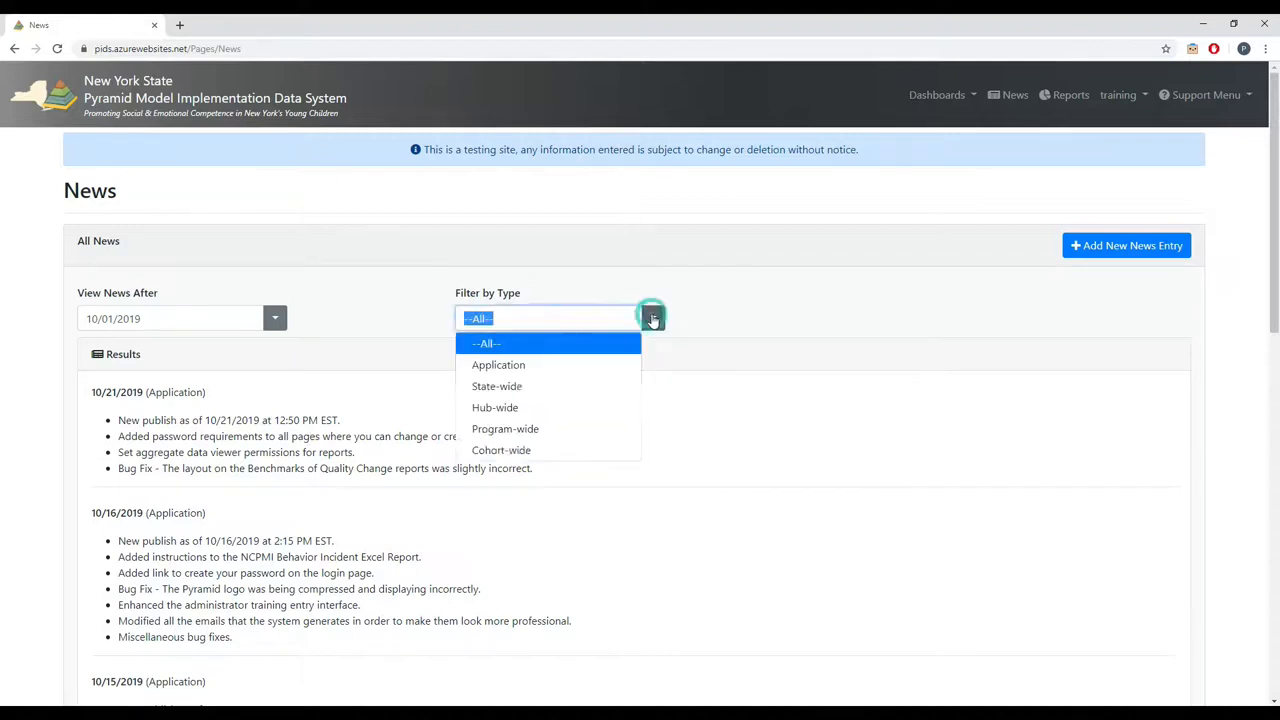
left_click(535, 366)
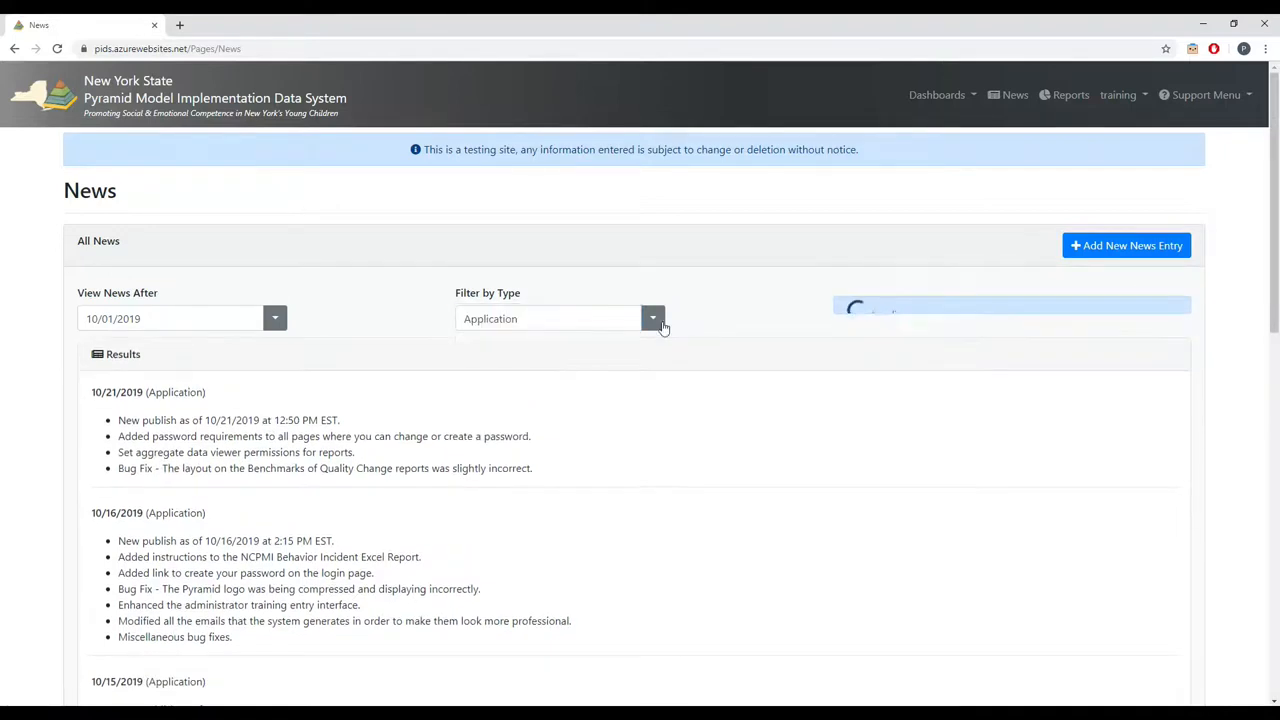
left_click(660, 322)
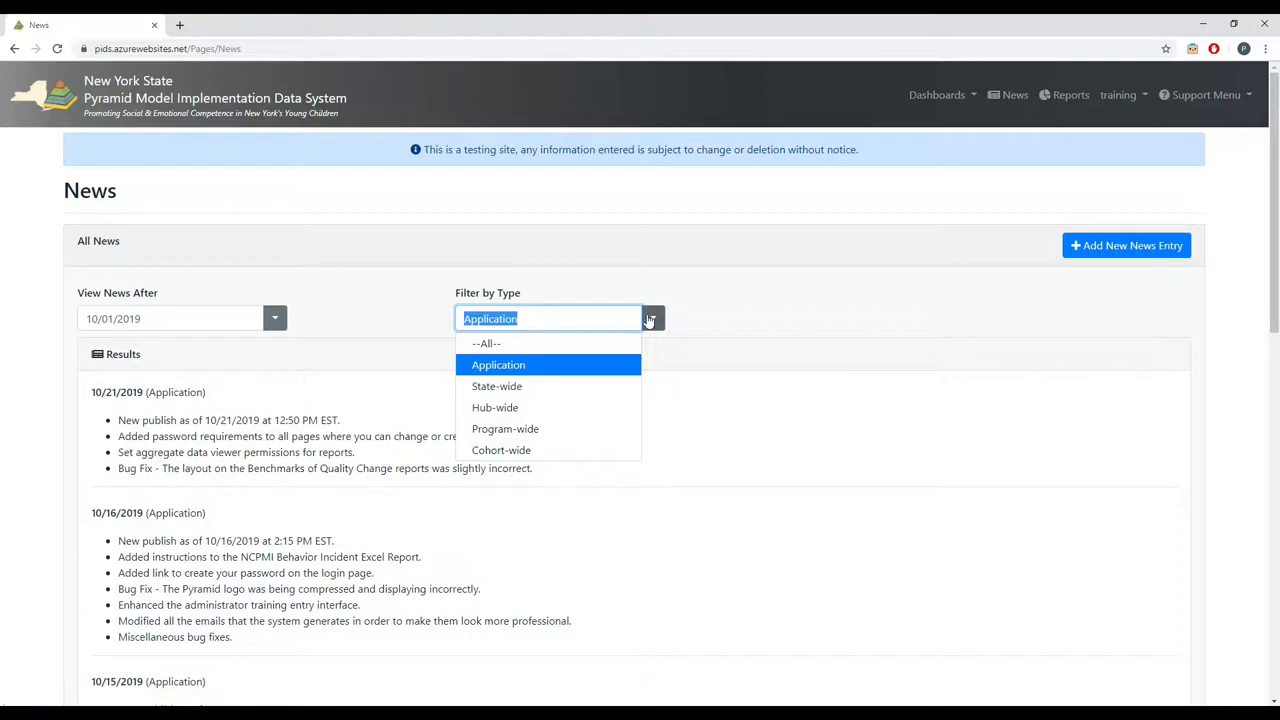
left_click(652, 318)
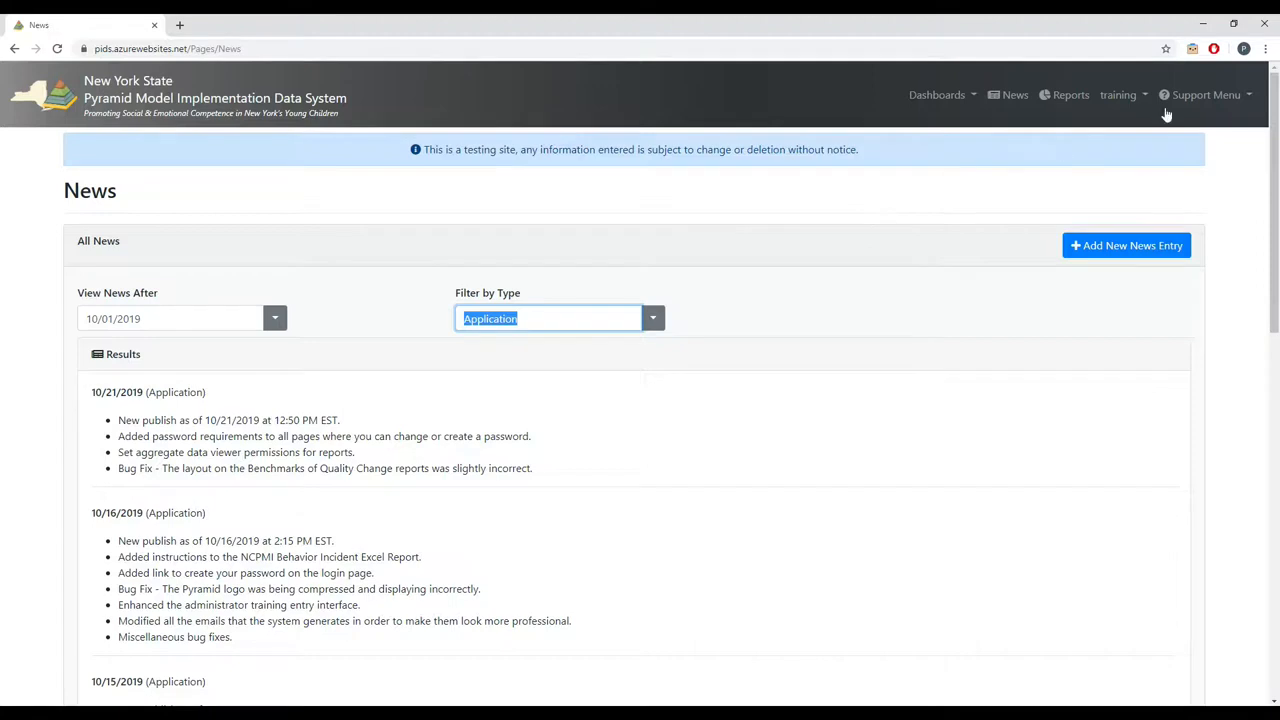
left_click(1118, 97)
left_click(702, 265)
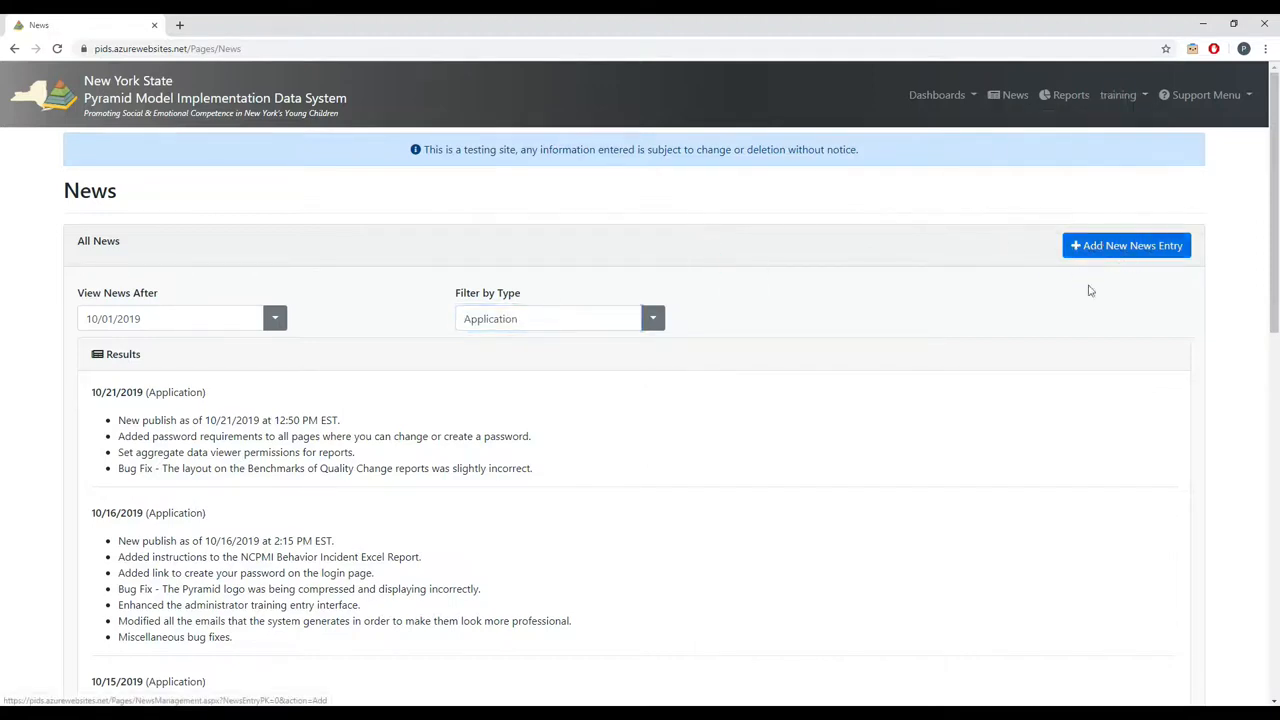
Start a new news entry with the entry date 10/22/2019.
left_click(1093, 258)
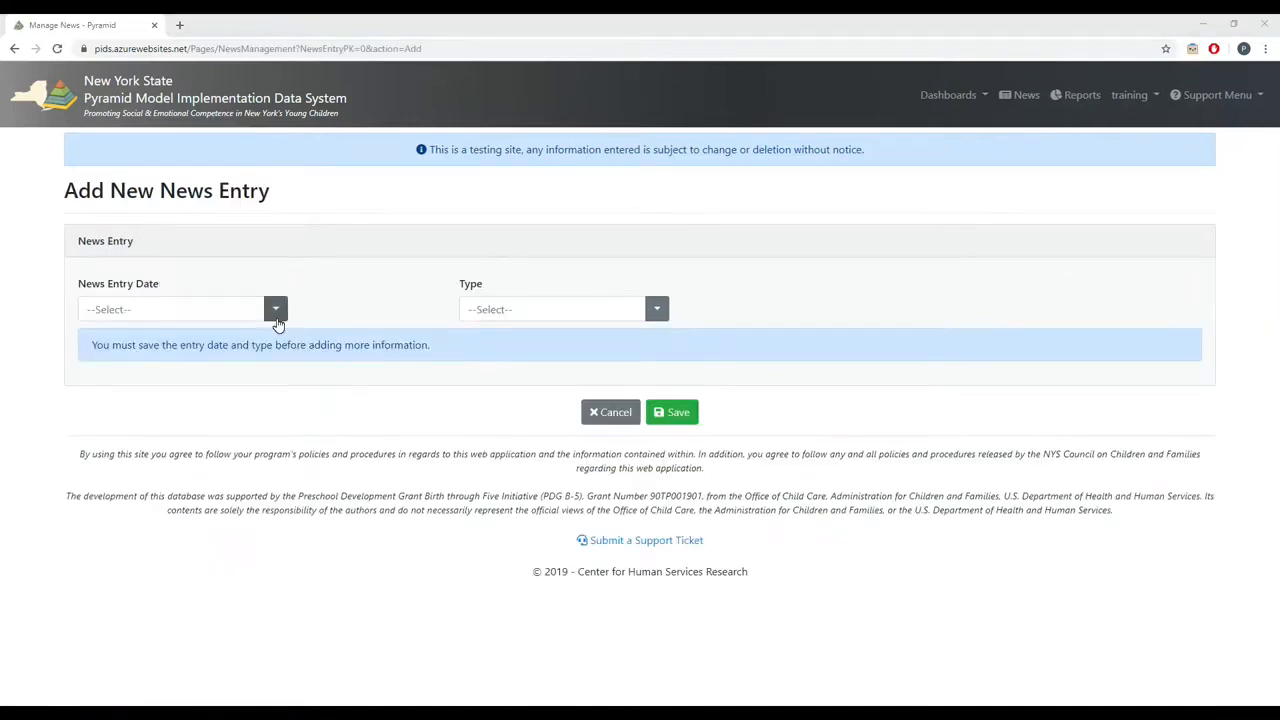
left_click(276, 309)
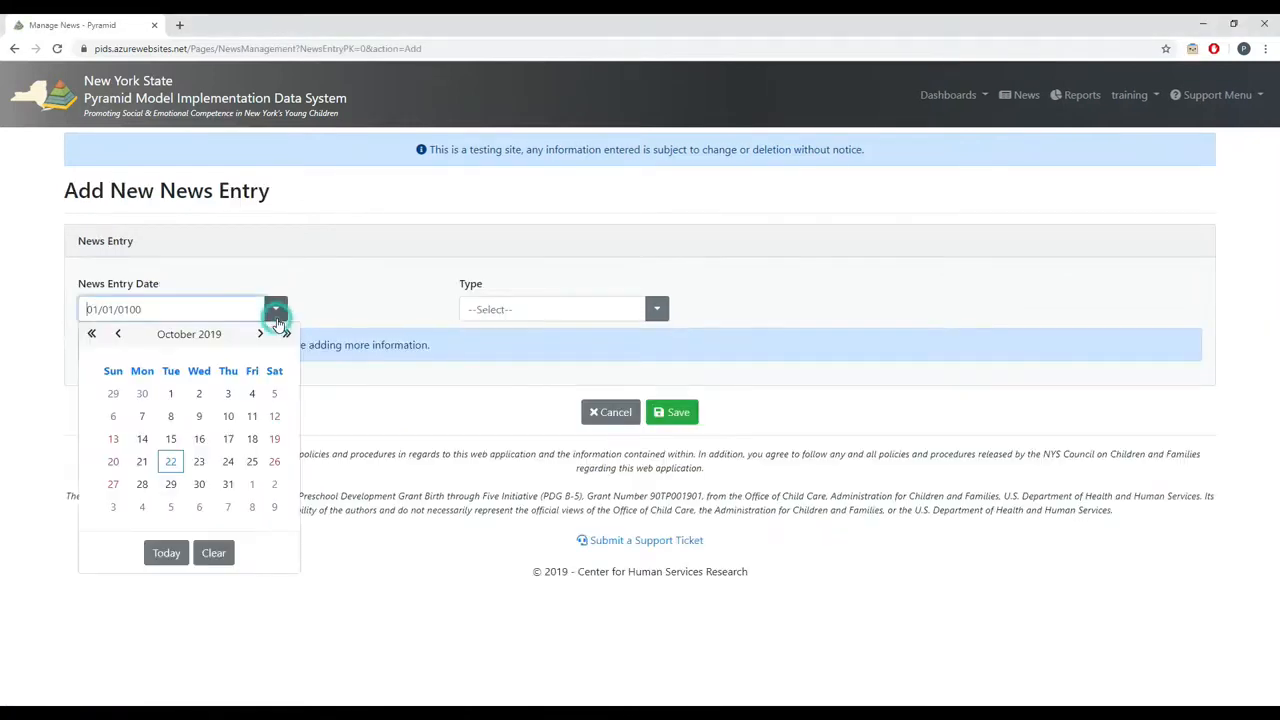
left_click(171, 461)
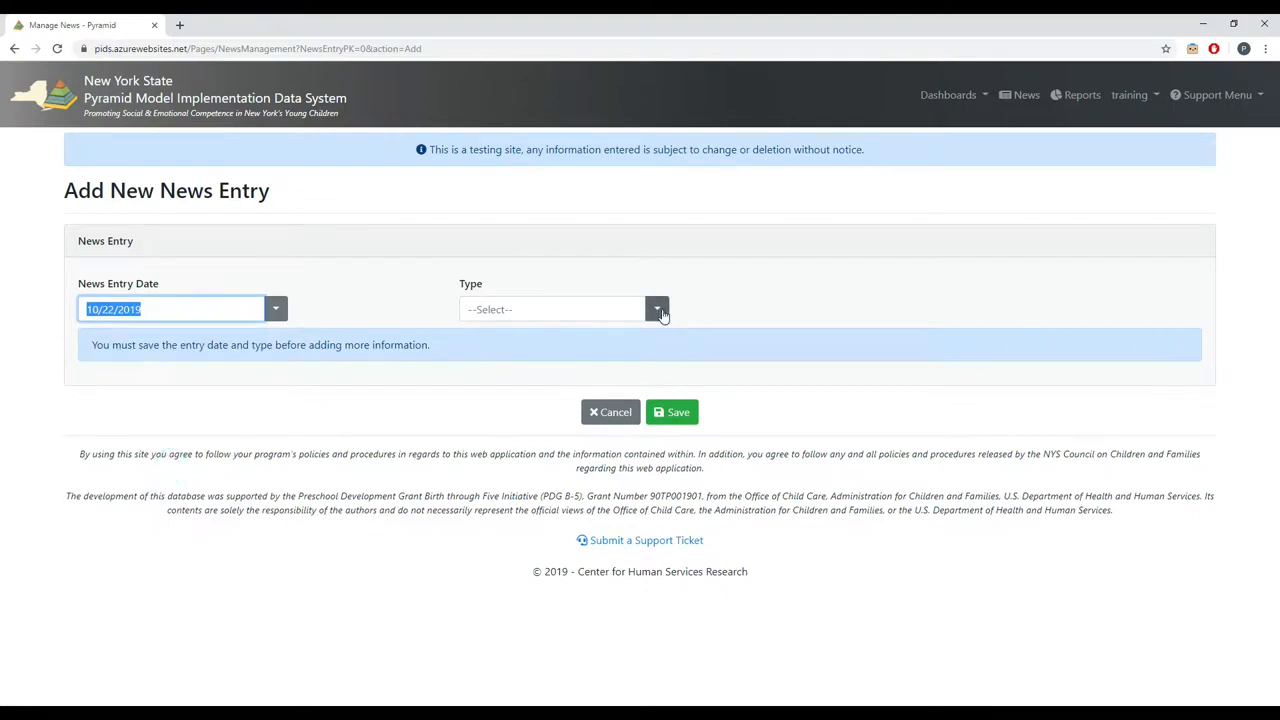
Try the Hub-wide and Program-wide entry types and view the hub and program choices each one offers.
left_click(660, 311)
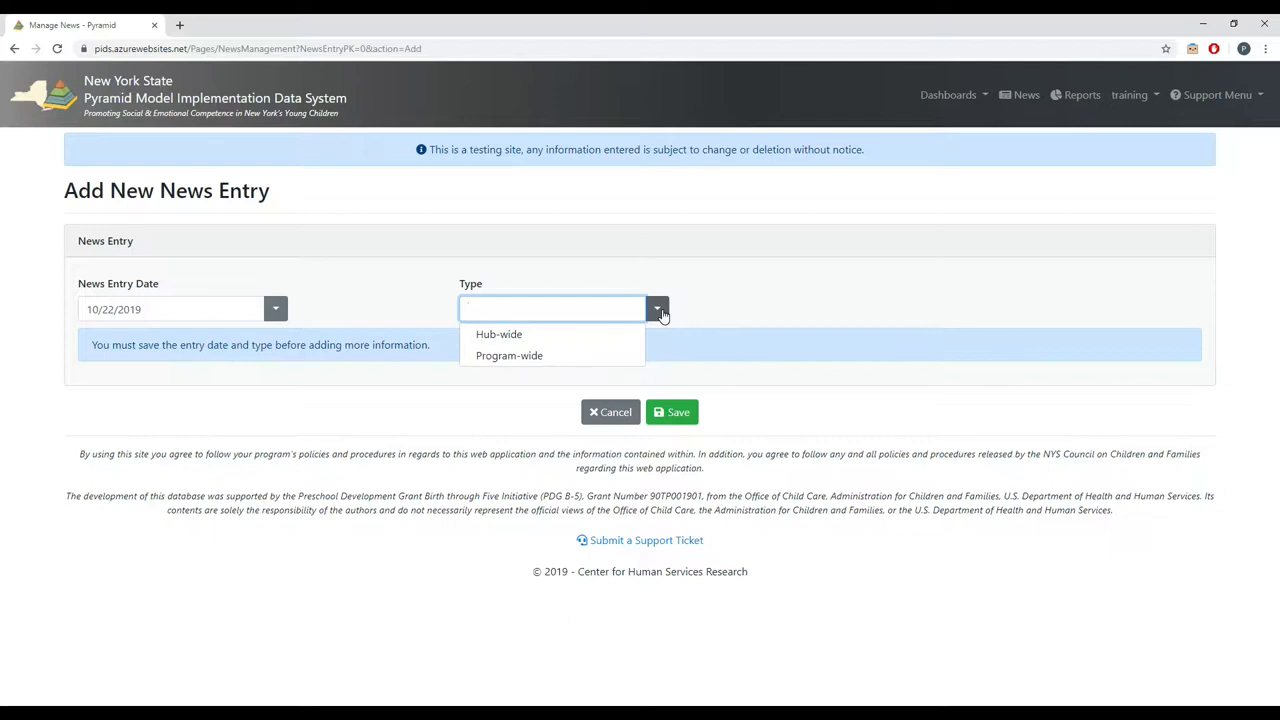
left_click(600, 336)
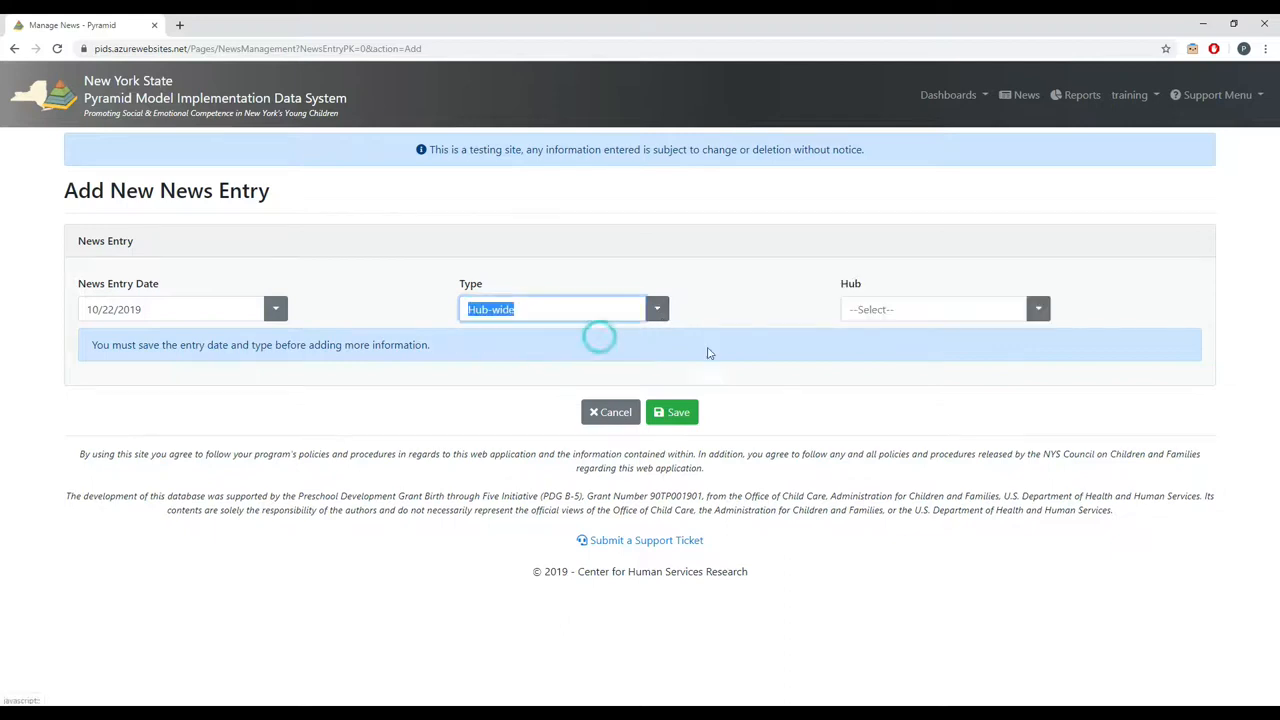
left_click(1040, 309)
left_click(1040, 309)
left_click(656, 309)
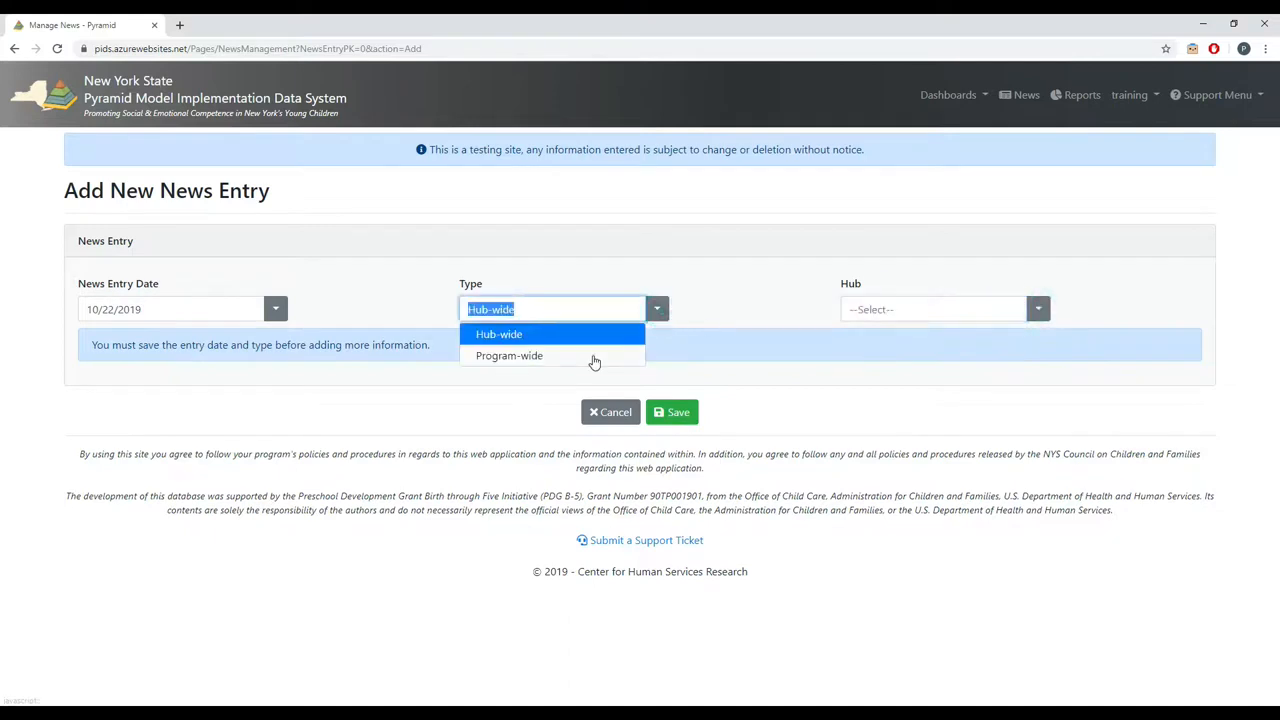
left_click(591, 360)
left_click(1038, 310)
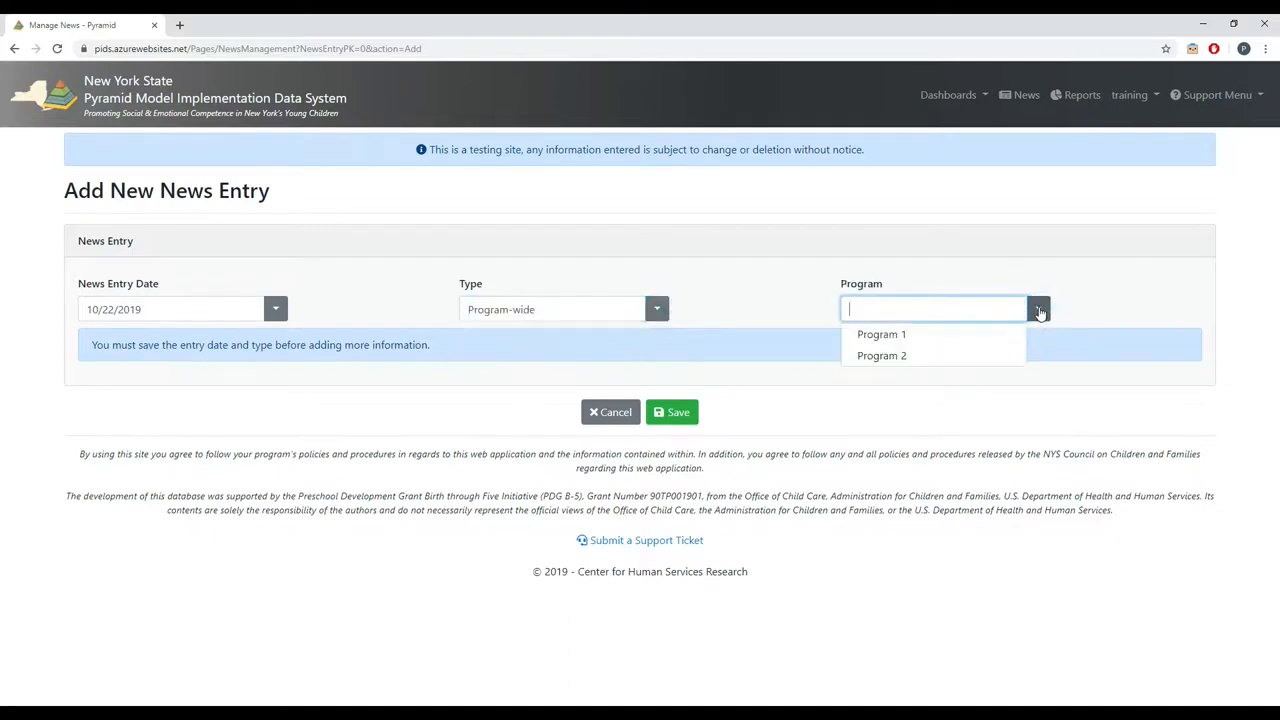
Set the news entry's type to Hub-wide and its hub to Hub 2, and save the entry.
left_click(656, 310)
left_click(590, 337)
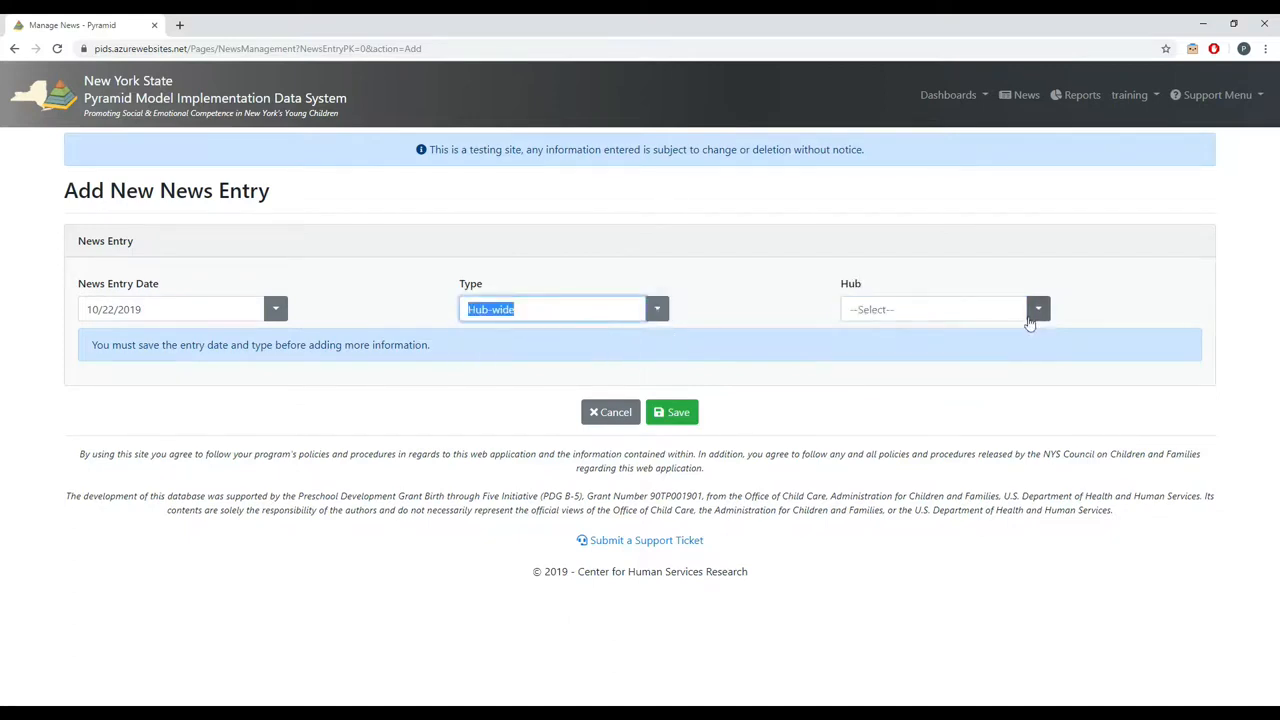
left_click(1038, 310)
left_click(946, 332)
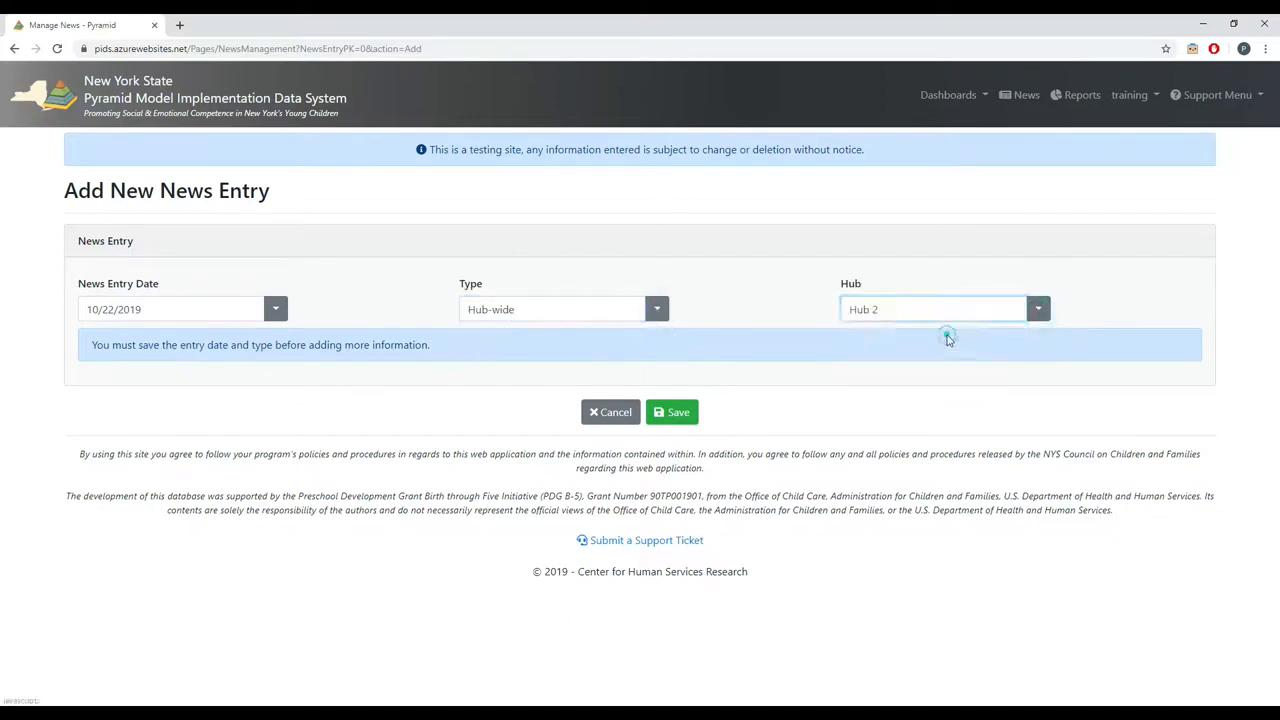
left_click(672, 420)
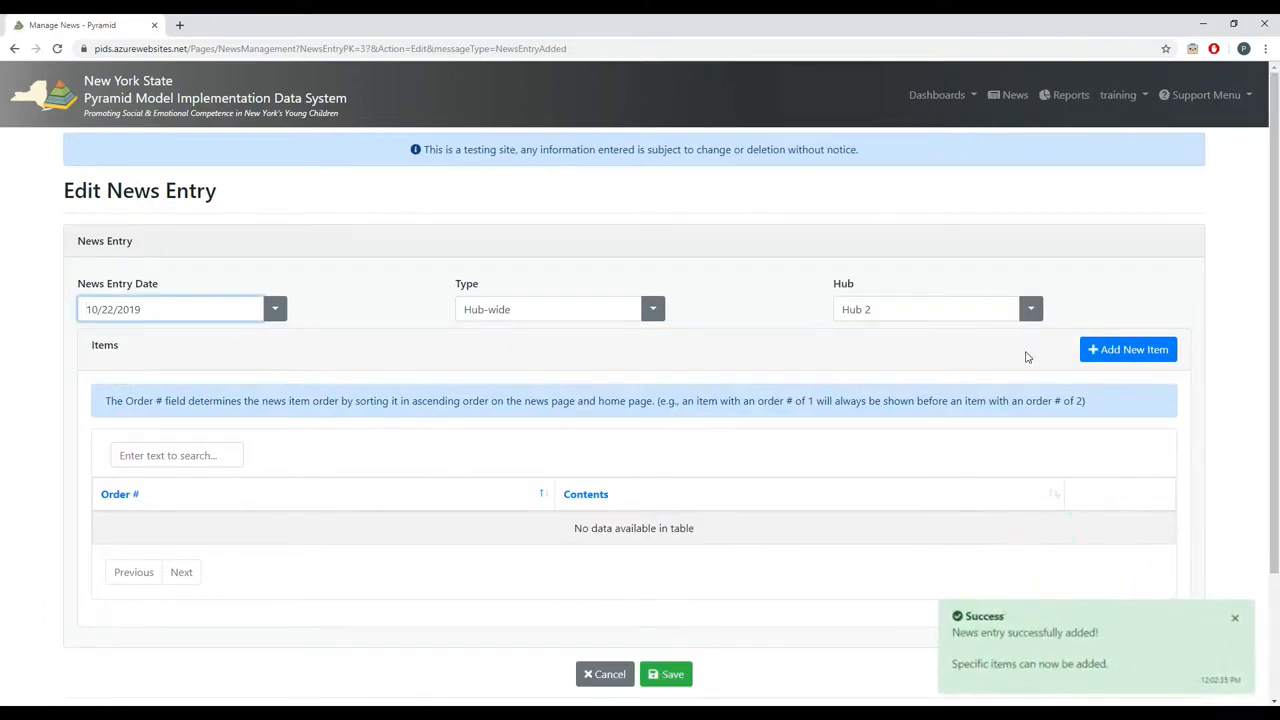
Add a news item with order number 1 and the contents "News!!", and save it.
left_click(1100, 346)
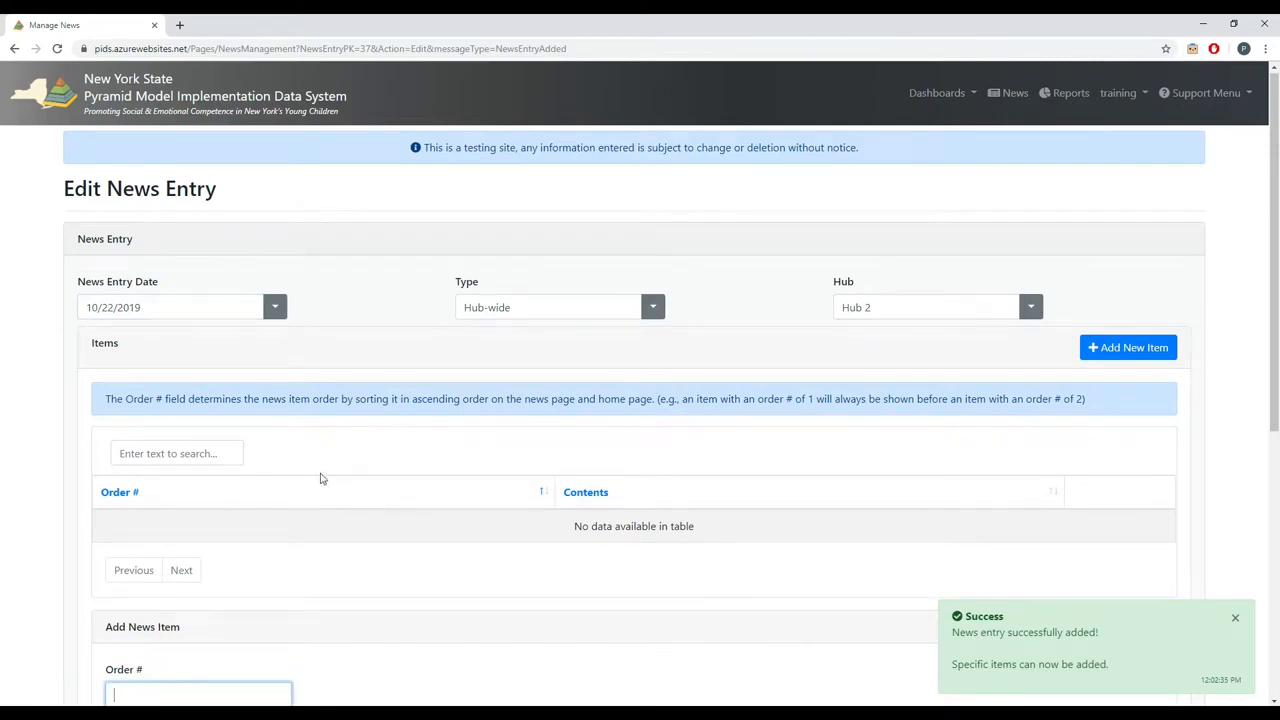
left_click(329, 629)
scroll(300, 580, "down", 2)
left_click(226, 492)
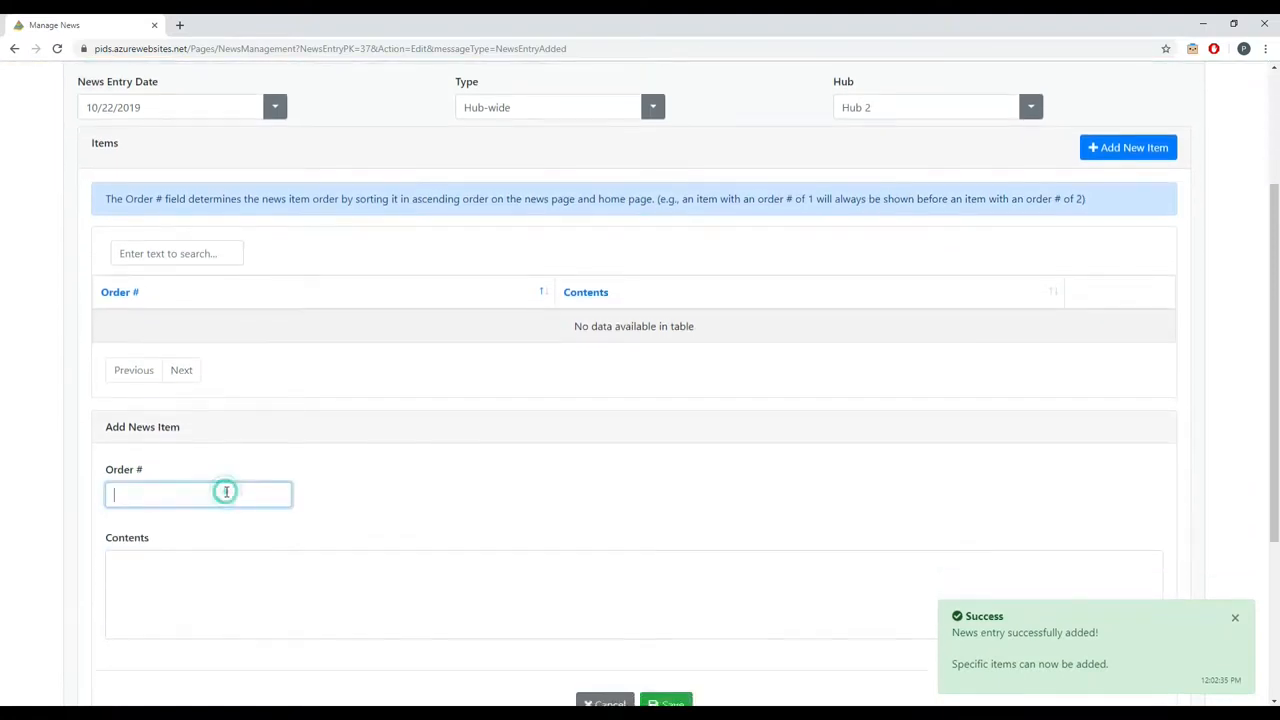
type("1")
key("Tab")
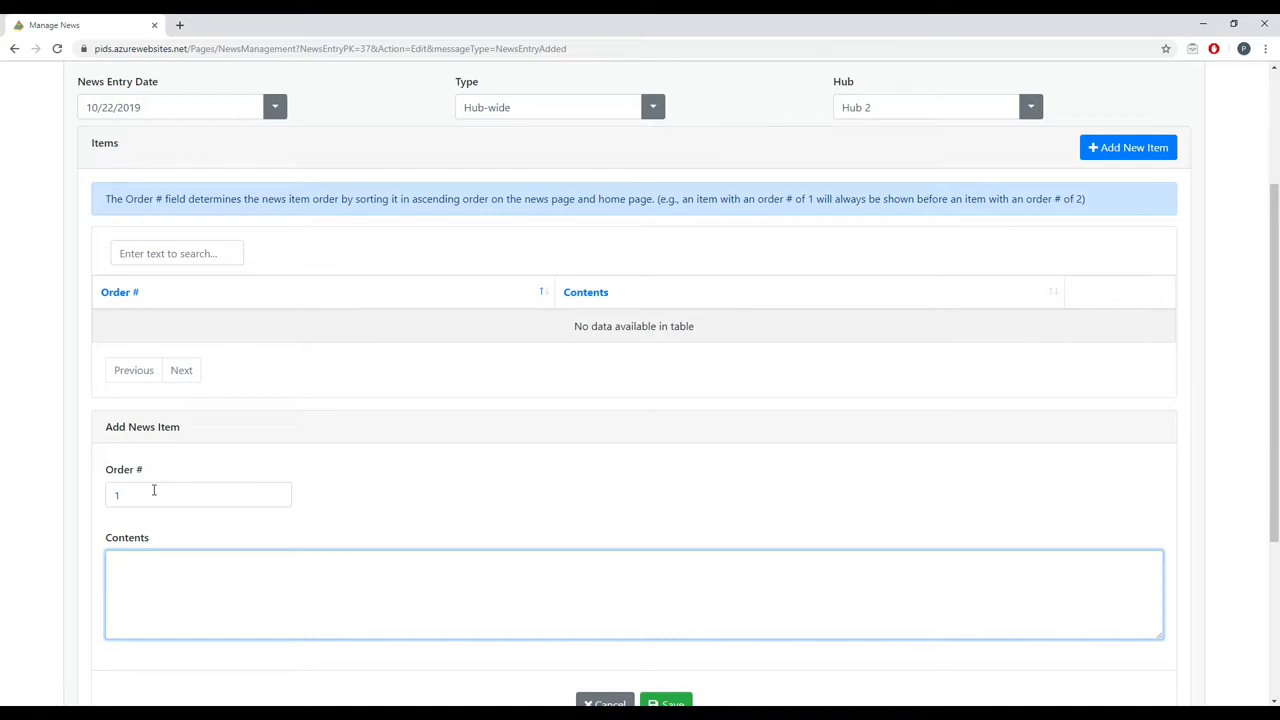
type("News!!")
left_click(668, 702)
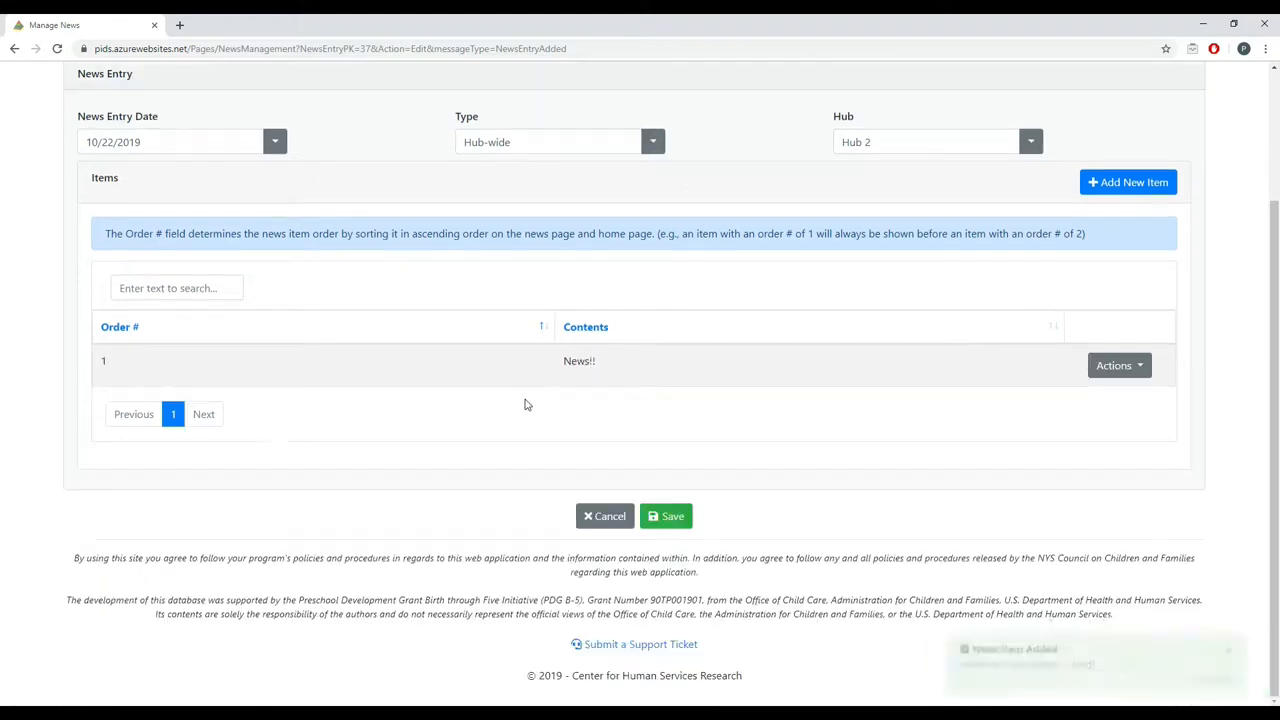
Add a second news item with order number 2 and the contents "More news!", and save it.
left_click(1130, 182)
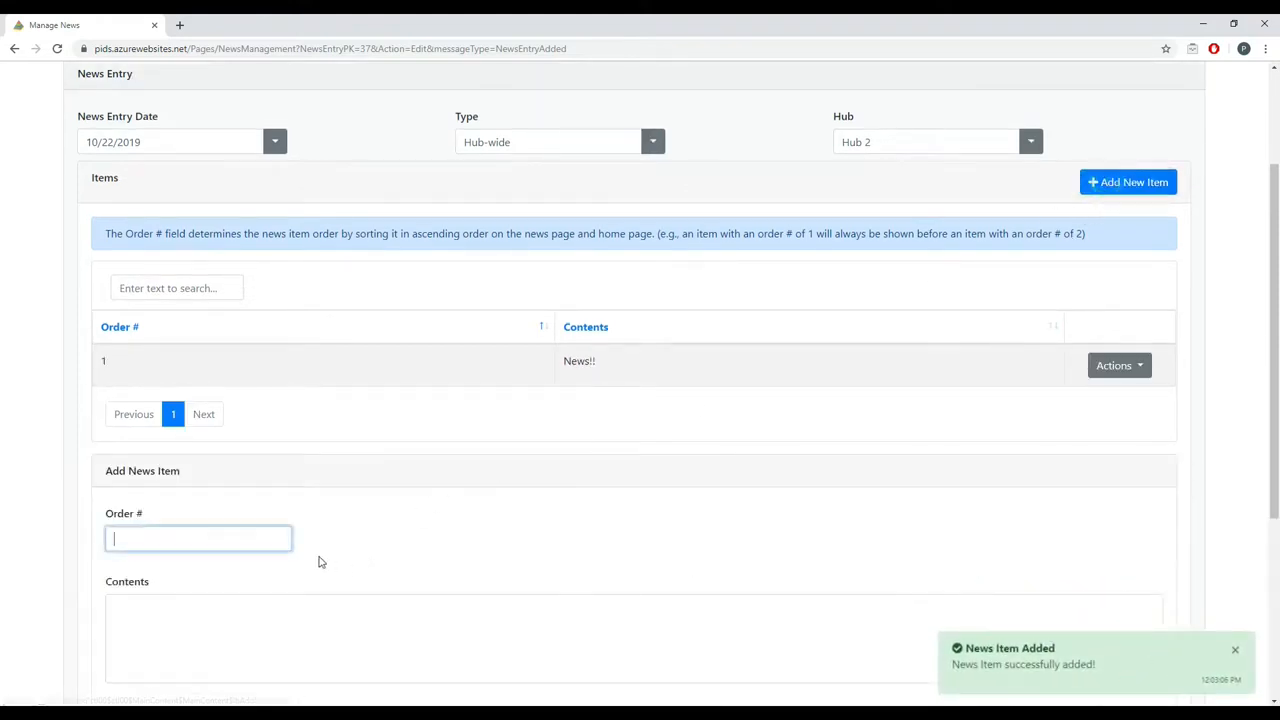
type("2")
key("Tab")
type("Mor")
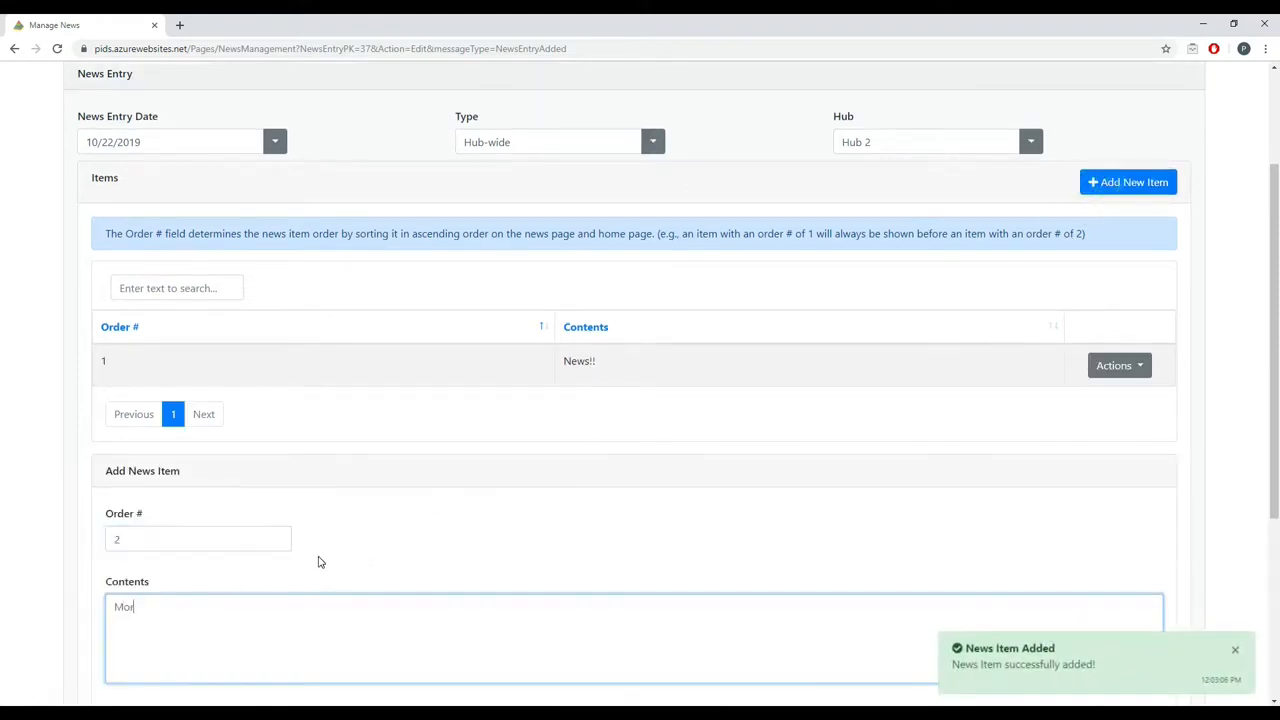
type("e news!")
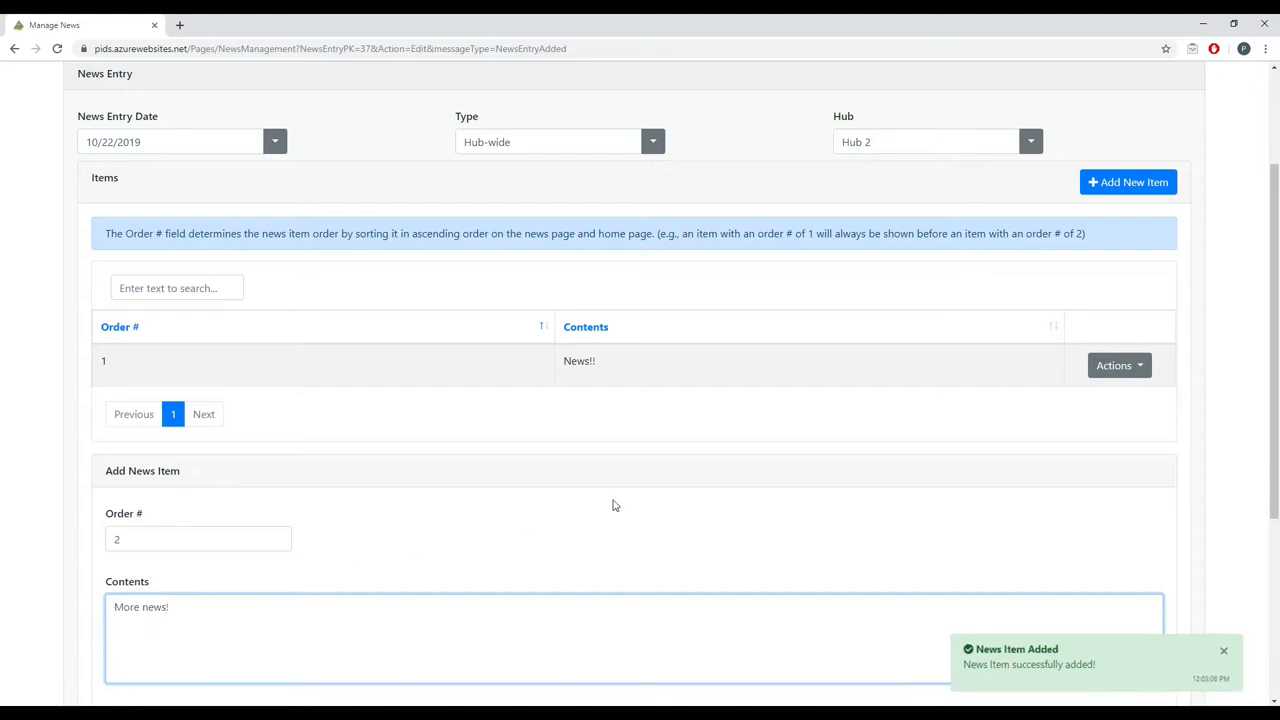
scroll(615, 505, "down", 1)
key("Tab")
key("Tab")
key("Return")
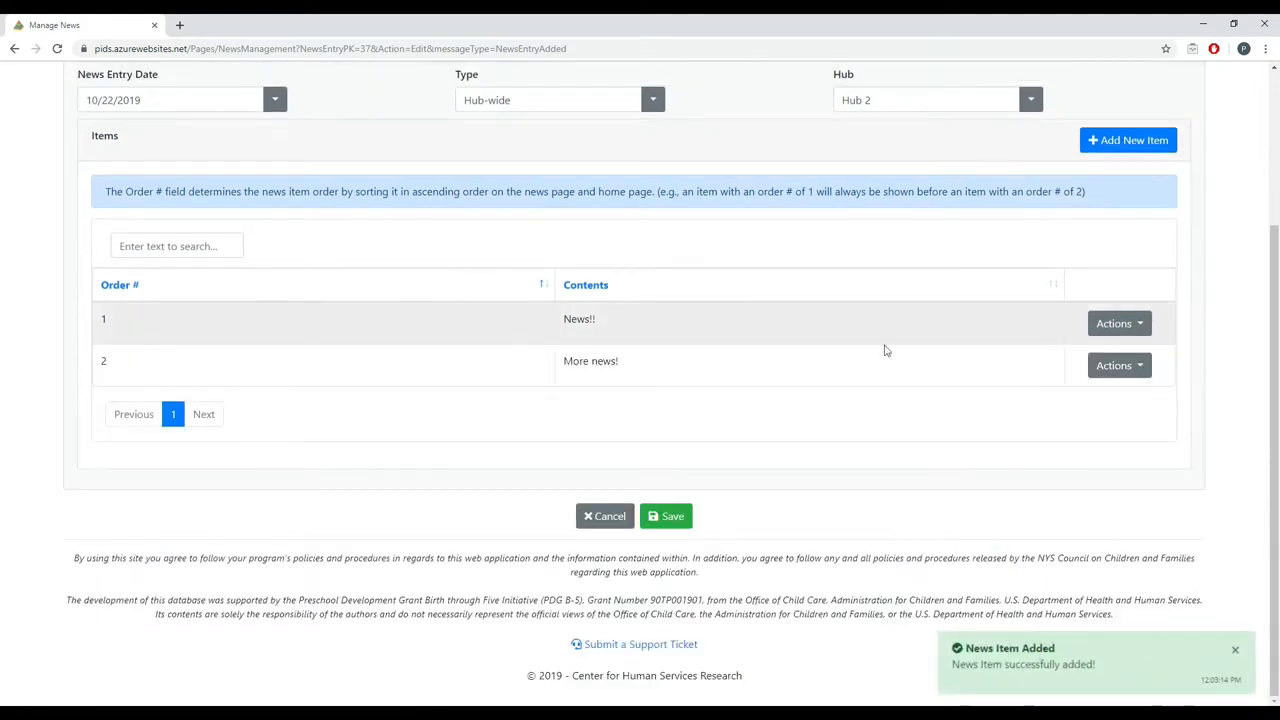
Delete the "More news!" item from the news entry.
left_click(1127, 366)
left_click(1116, 417)
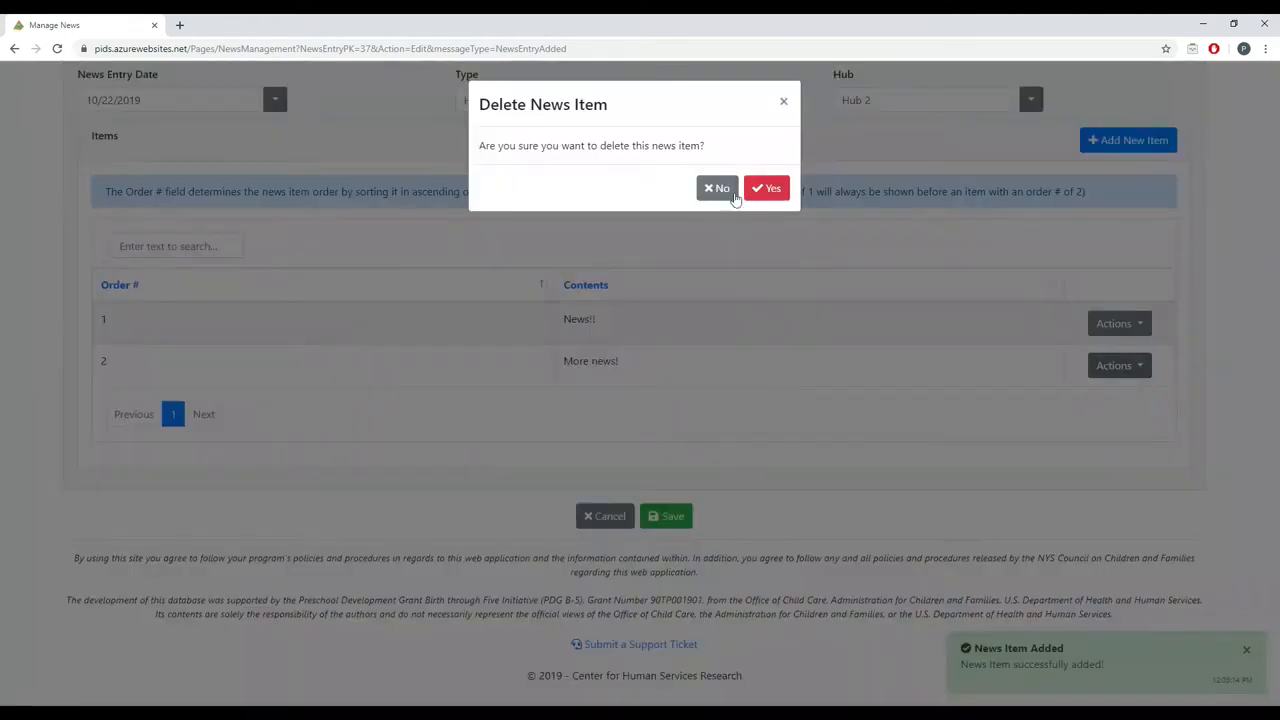
left_click(766, 189)
Change the contents of the first news item to "News!! Is news!" and save it.
left_click(1115, 366)
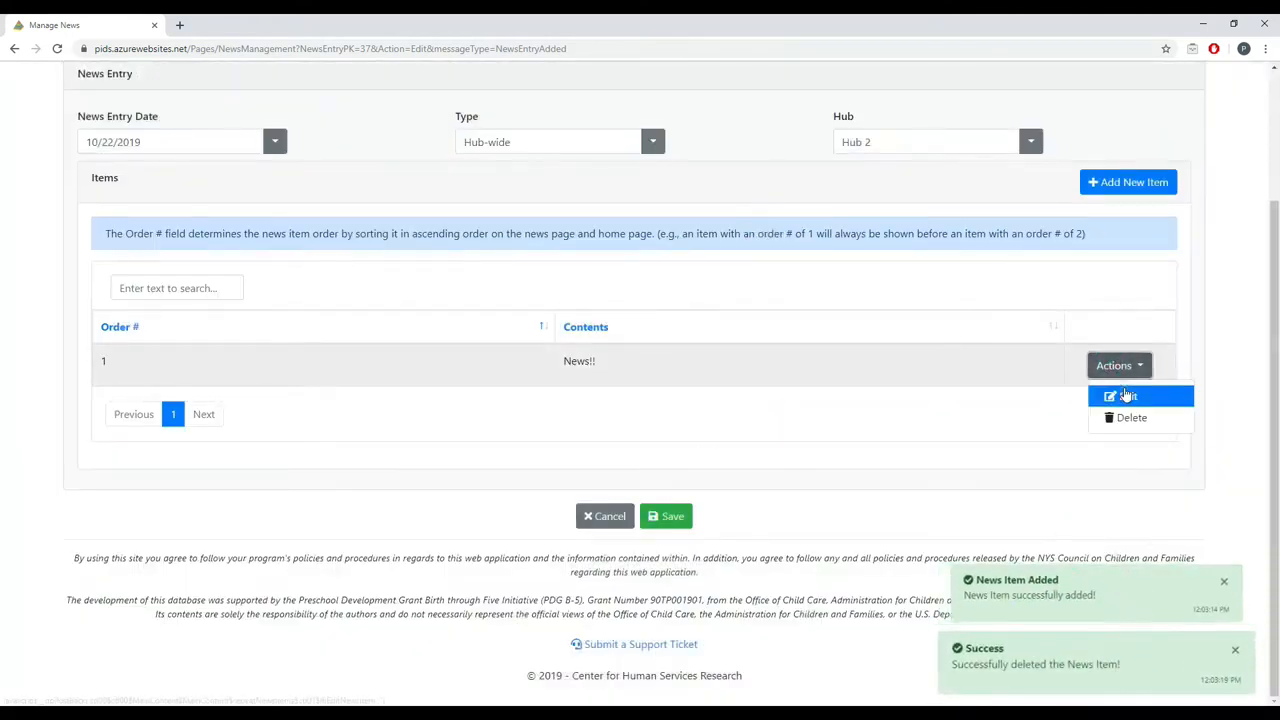
left_click(1127, 396)
left_click(192, 606)
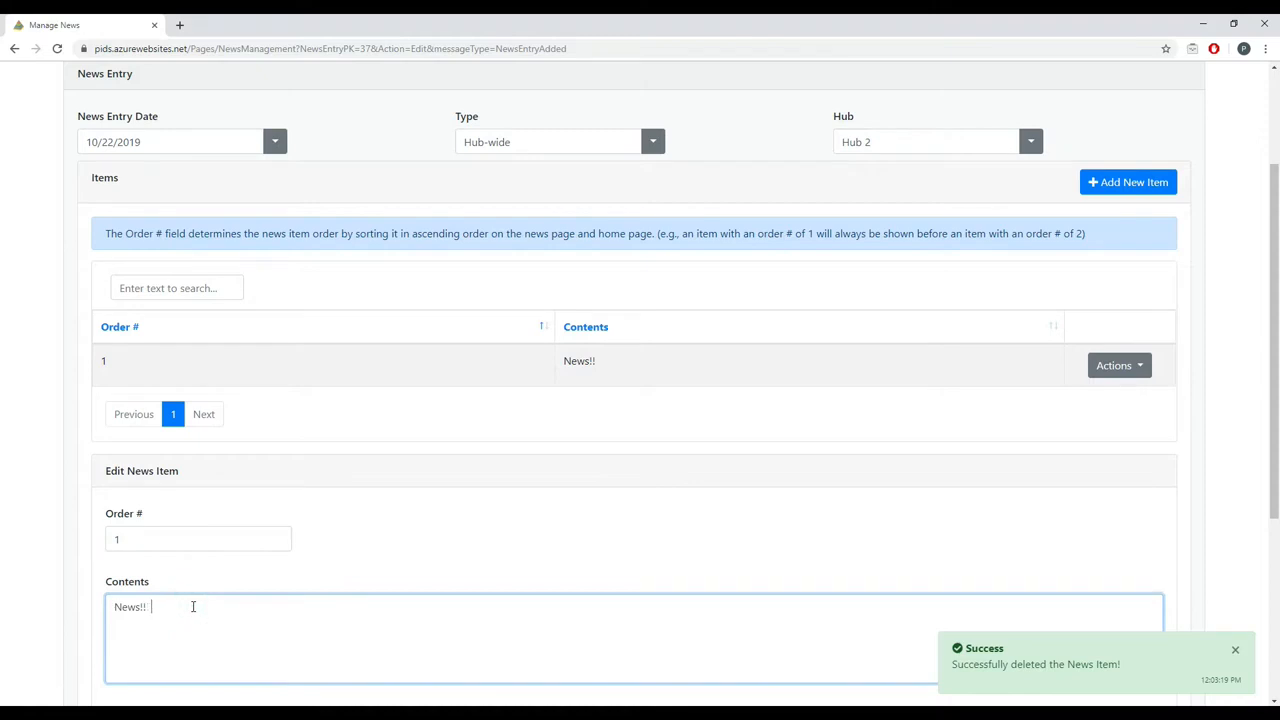
type("Is news!")
scroll(631, 551, "down", 2)
left_click(671, 614)
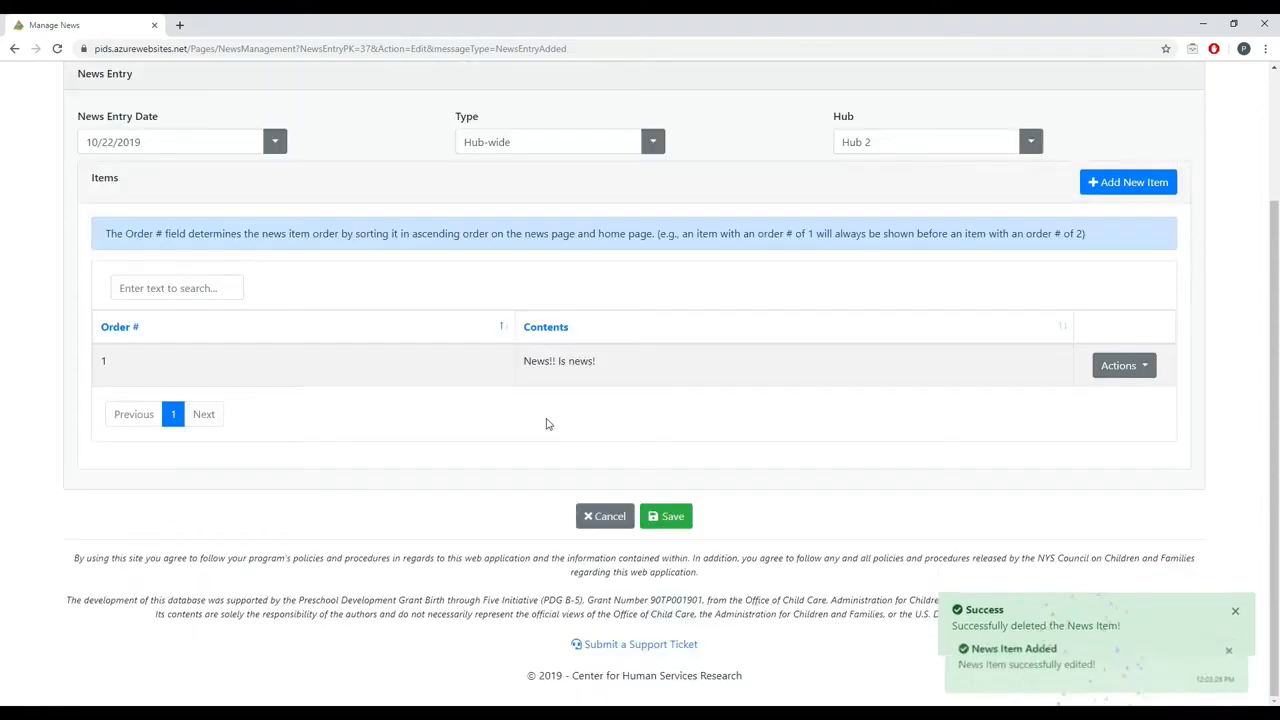
Add a news item with order number 2 and the contents "More news!" to the Hub 2 entry again, and save it.
left_click(1118, 187)
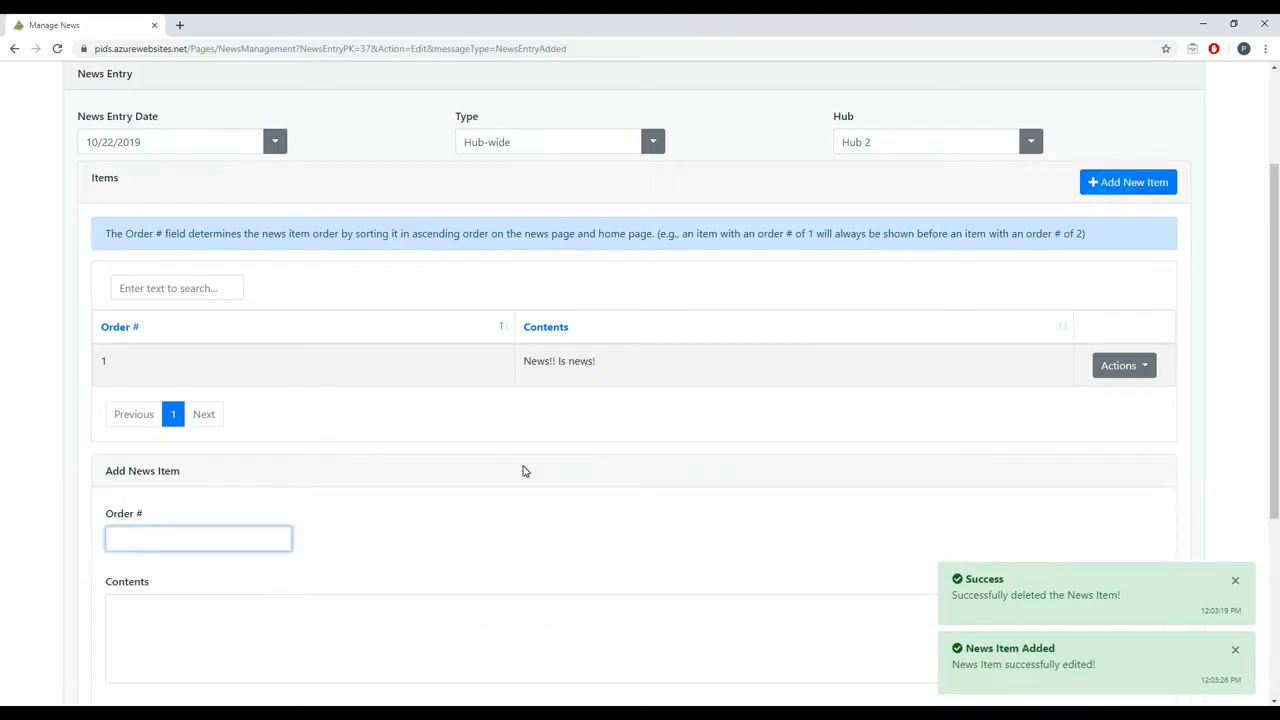
type("2")
key("Tab")
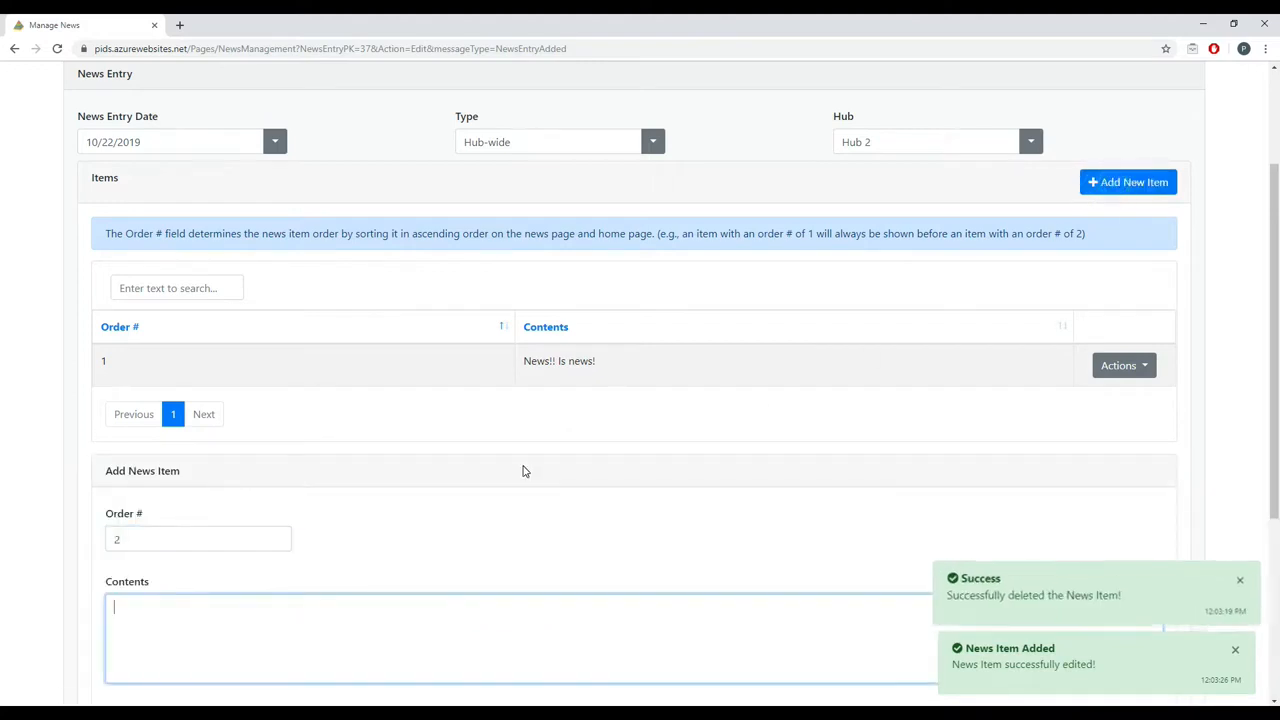
type("Mo")
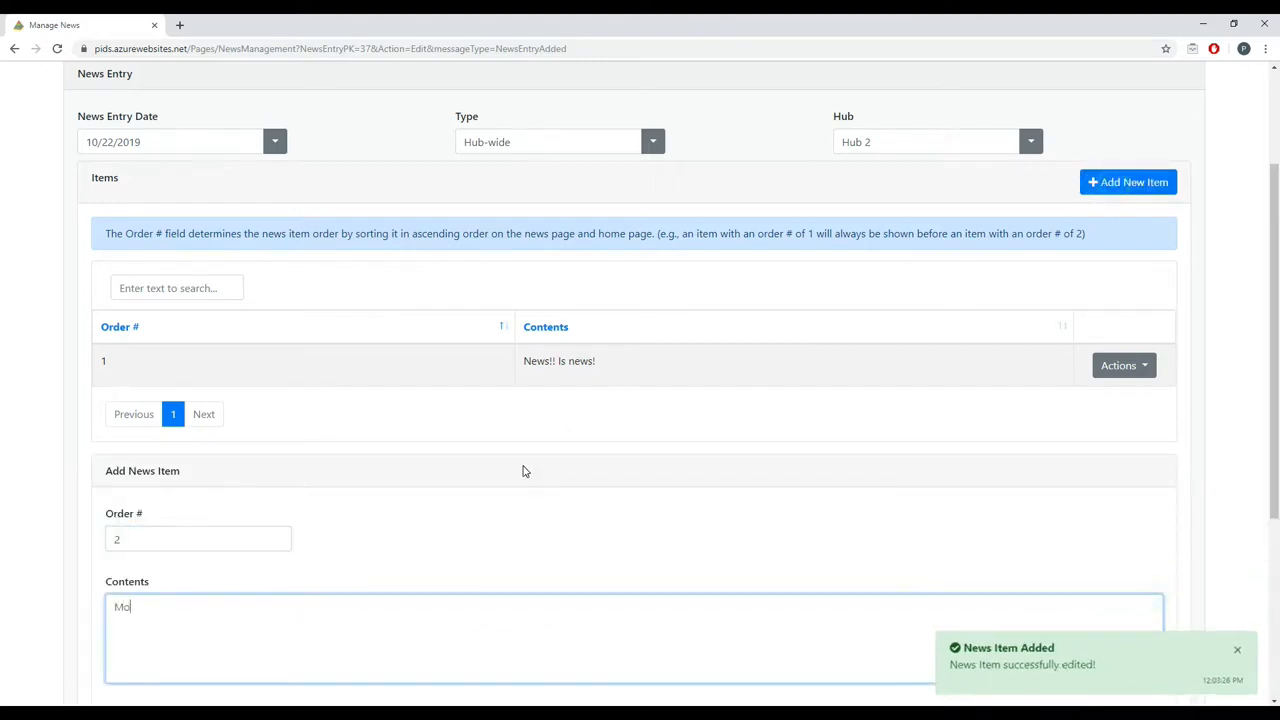
type("re news!")
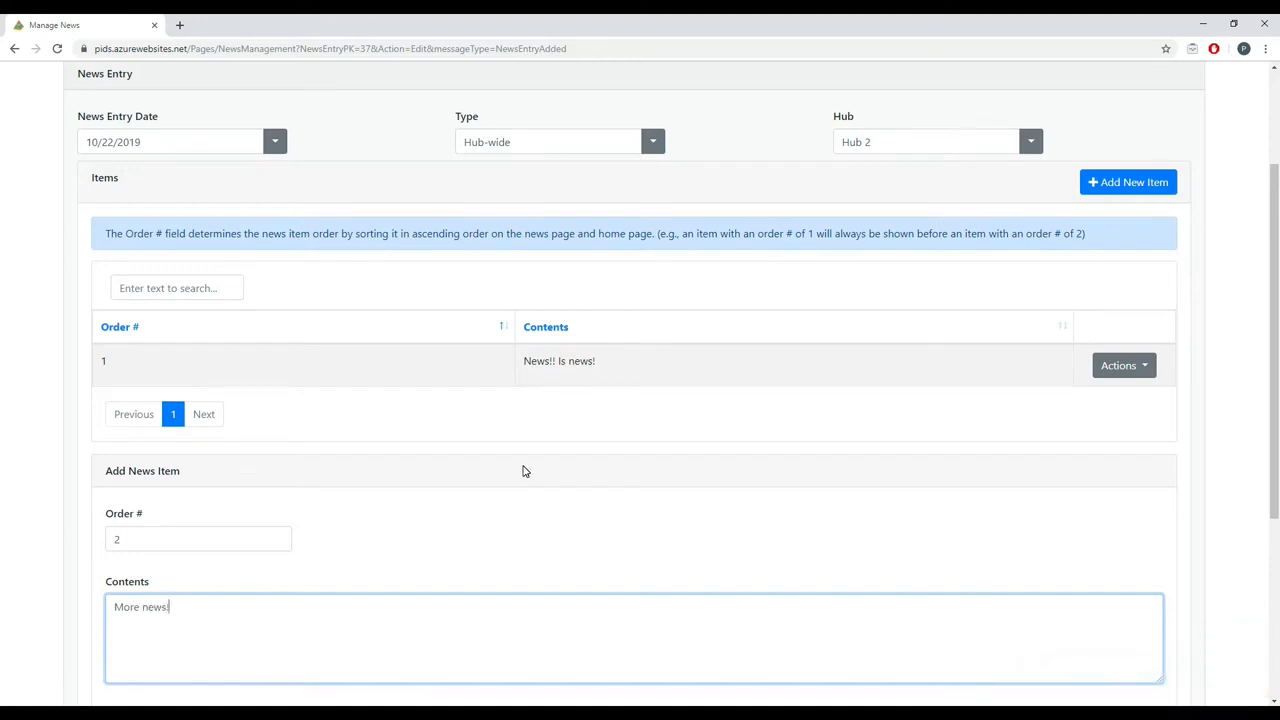
scroll(523, 471, "down", 2)
left_click(672, 560)
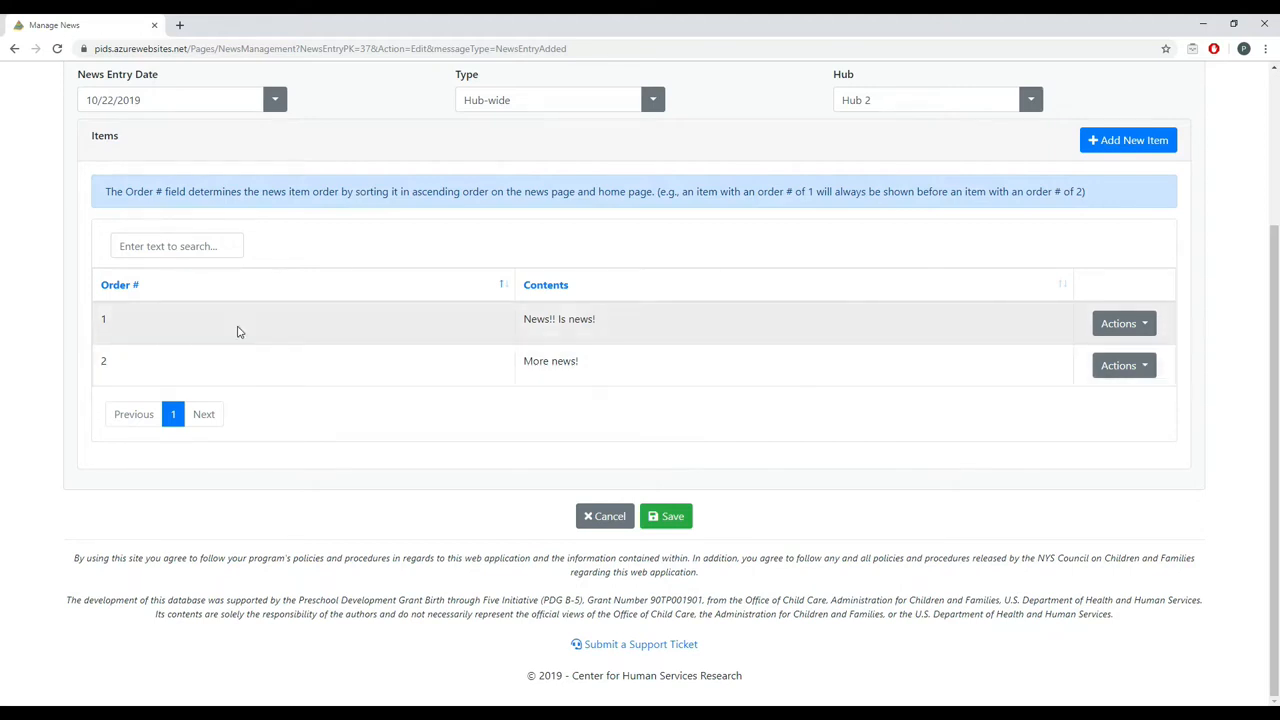
Add a news item with order number 0 and the contents "First news!", and save it.
left_click(1107, 143)
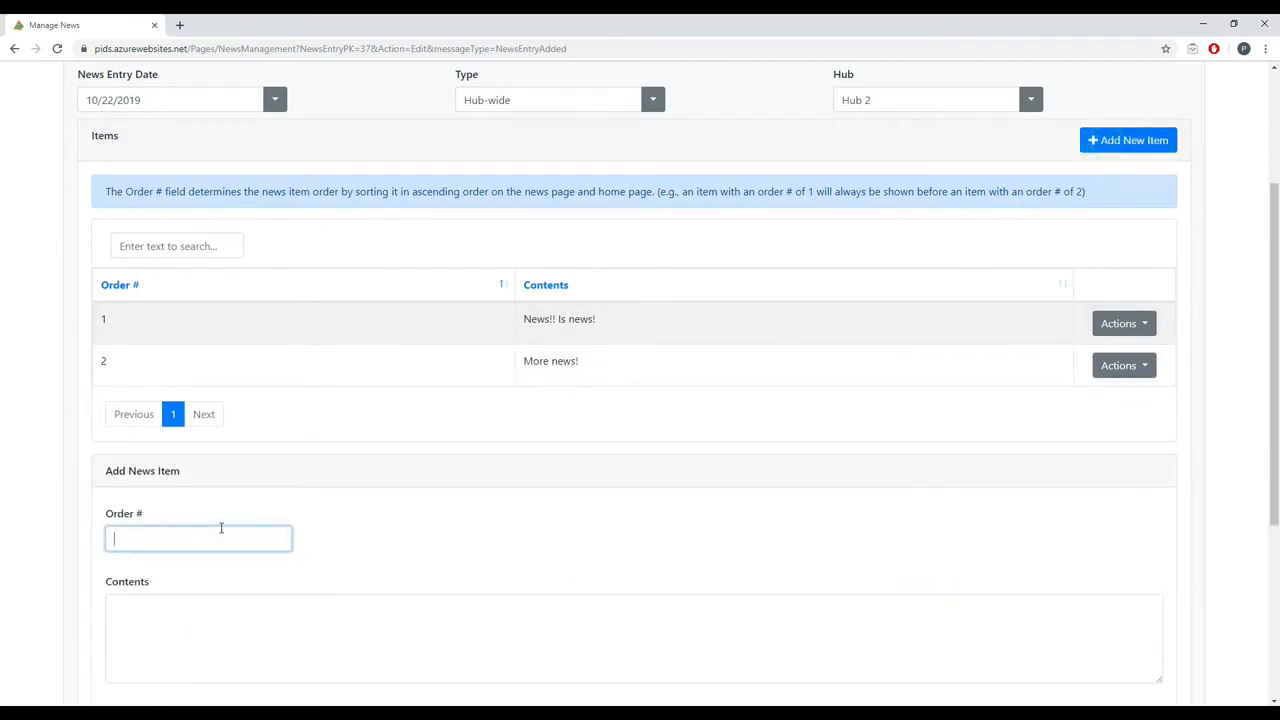
key("Tab")
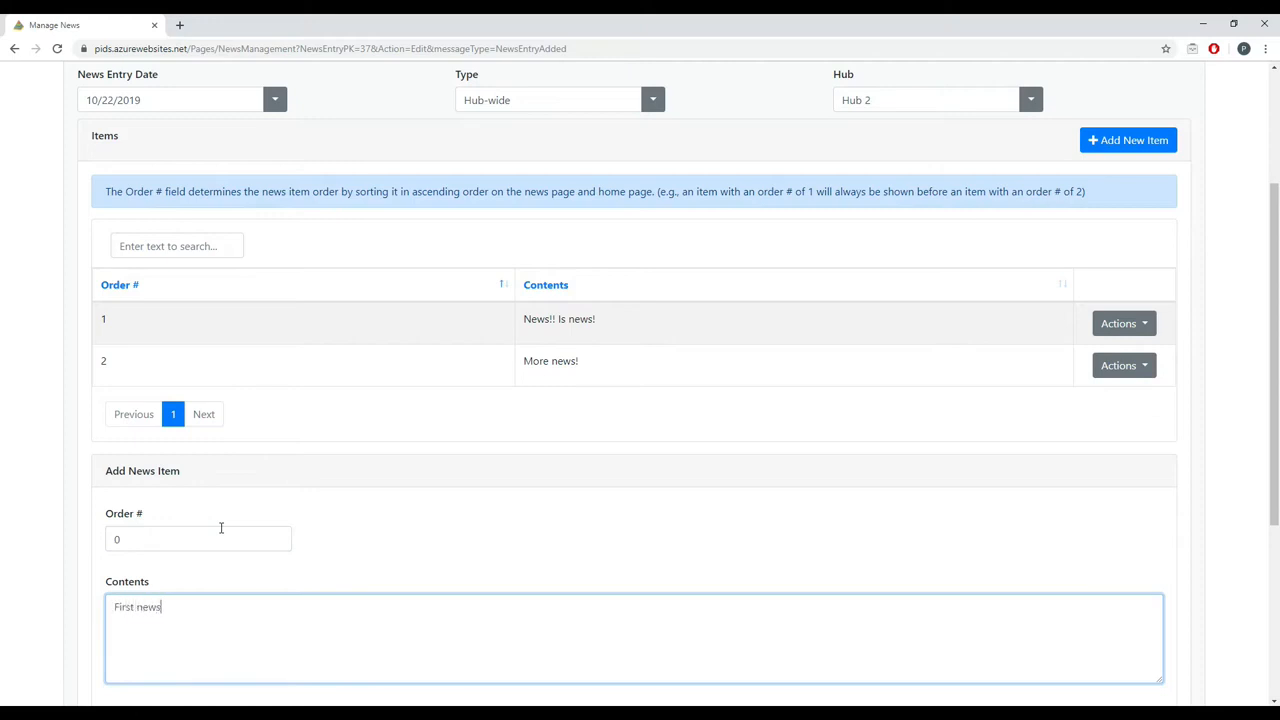
scroll(510, 425, "down", 5)
left_click(666, 480)
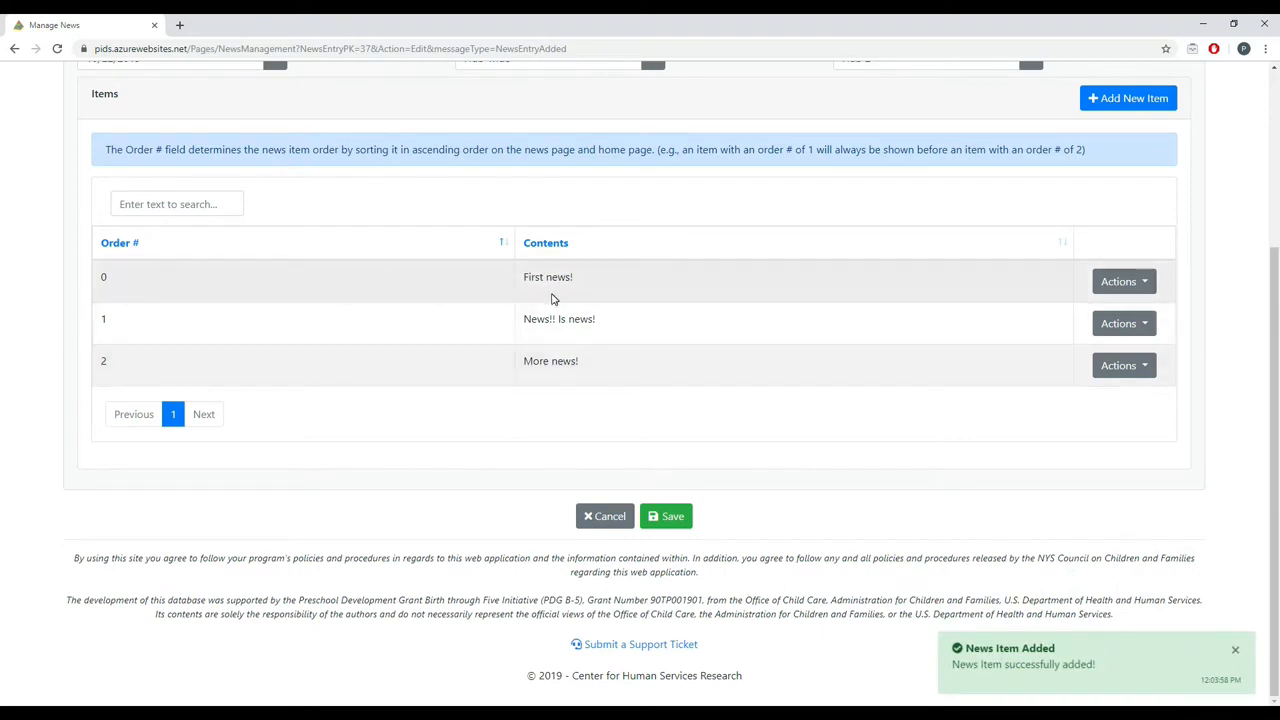
Set the order number of the "News!! Is news!" item to 3, and save both the item and the news entry.
left_click(1121, 367)
left_click(1134, 400)
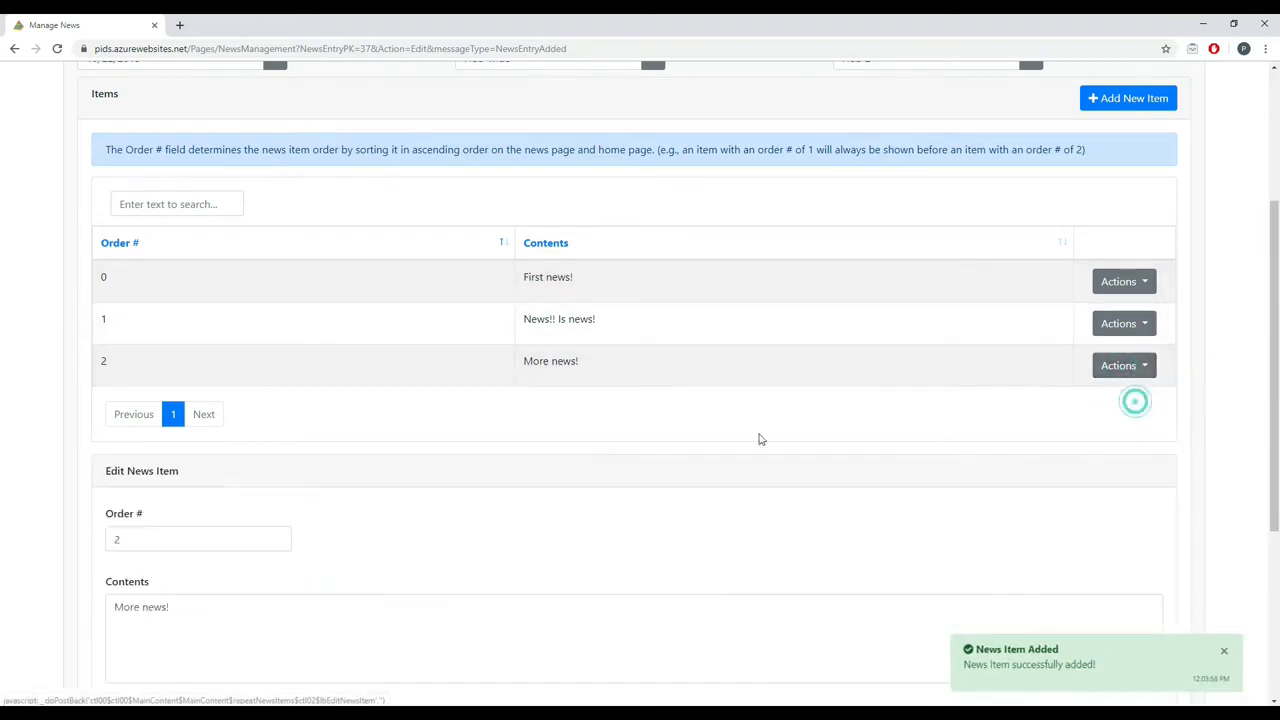
left_click(1124, 323)
left_click(1122, 354)
double_click(129, 539)
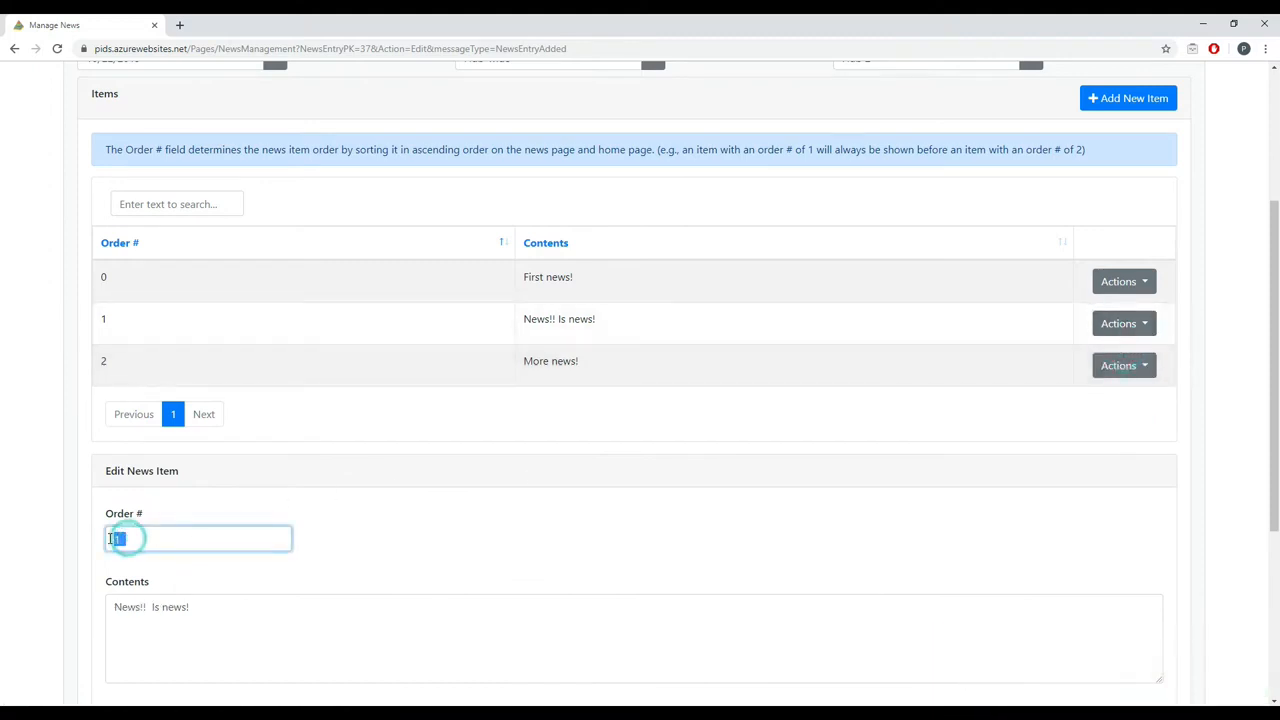
type("23")
scroll(540, 540, "down", 2)
left_click(662, 550)
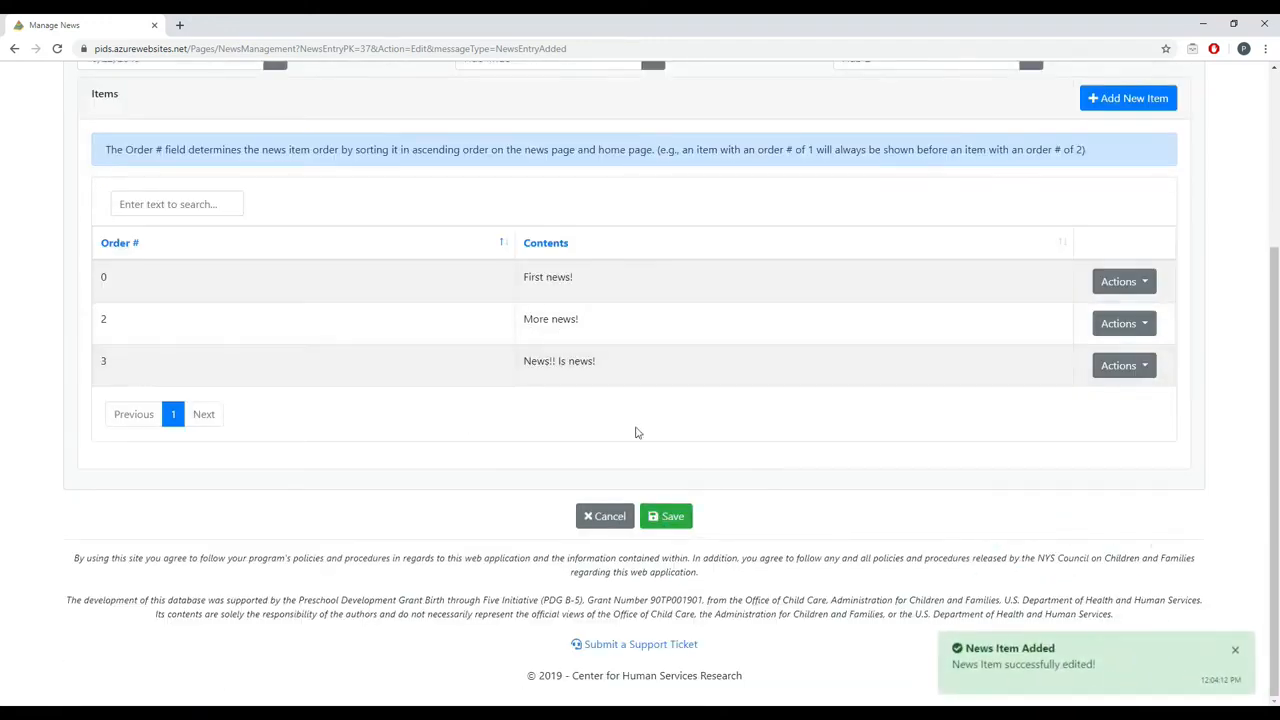
left_click(672, 518)
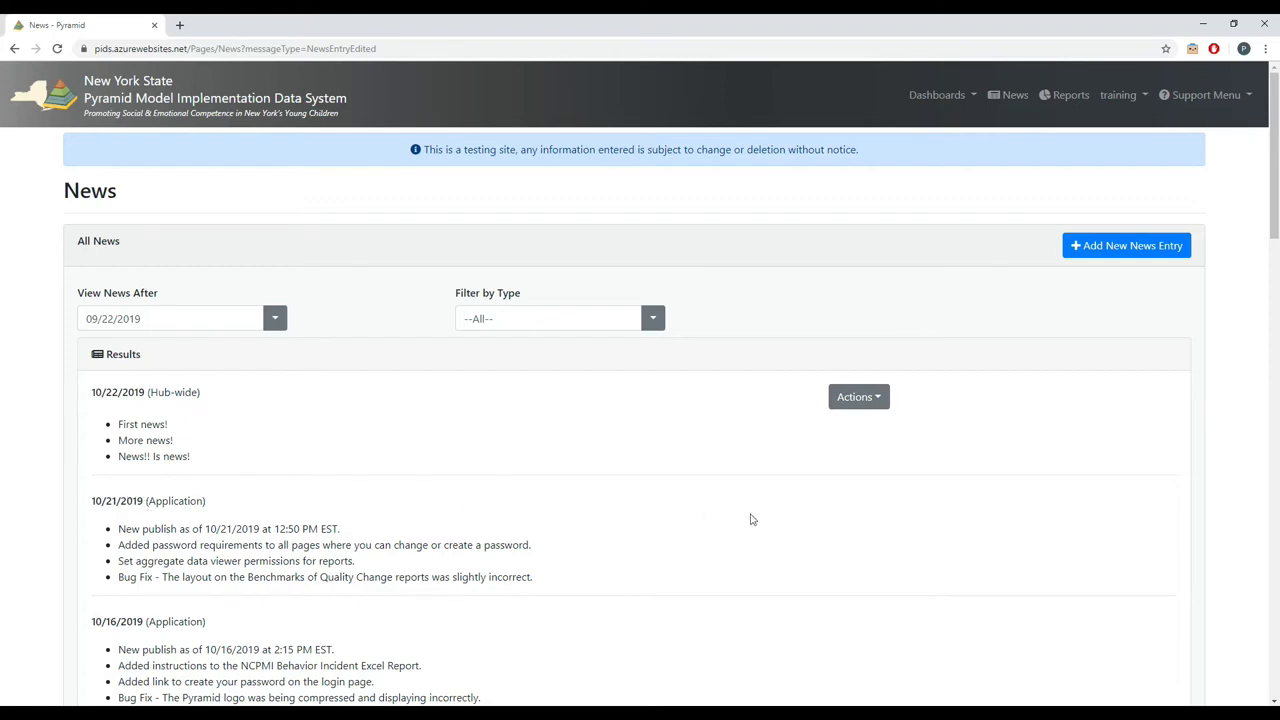
left_click(1120, 95)
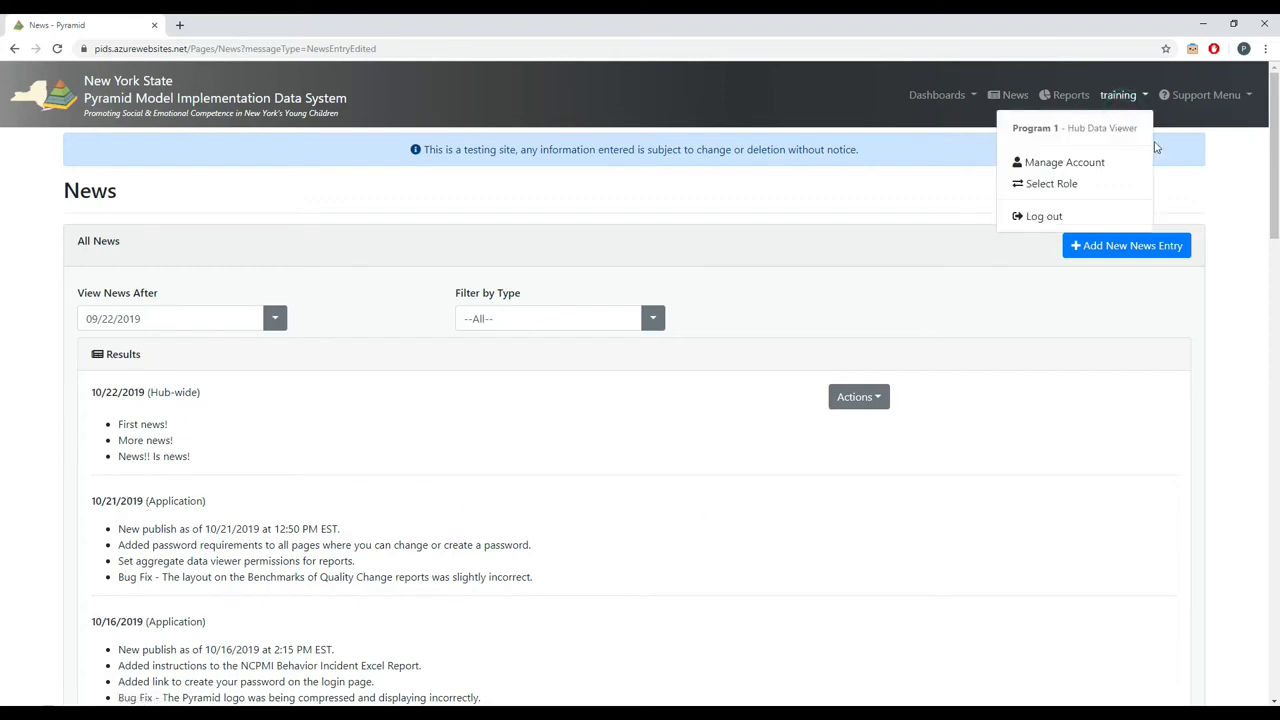
left_click(493, 415)
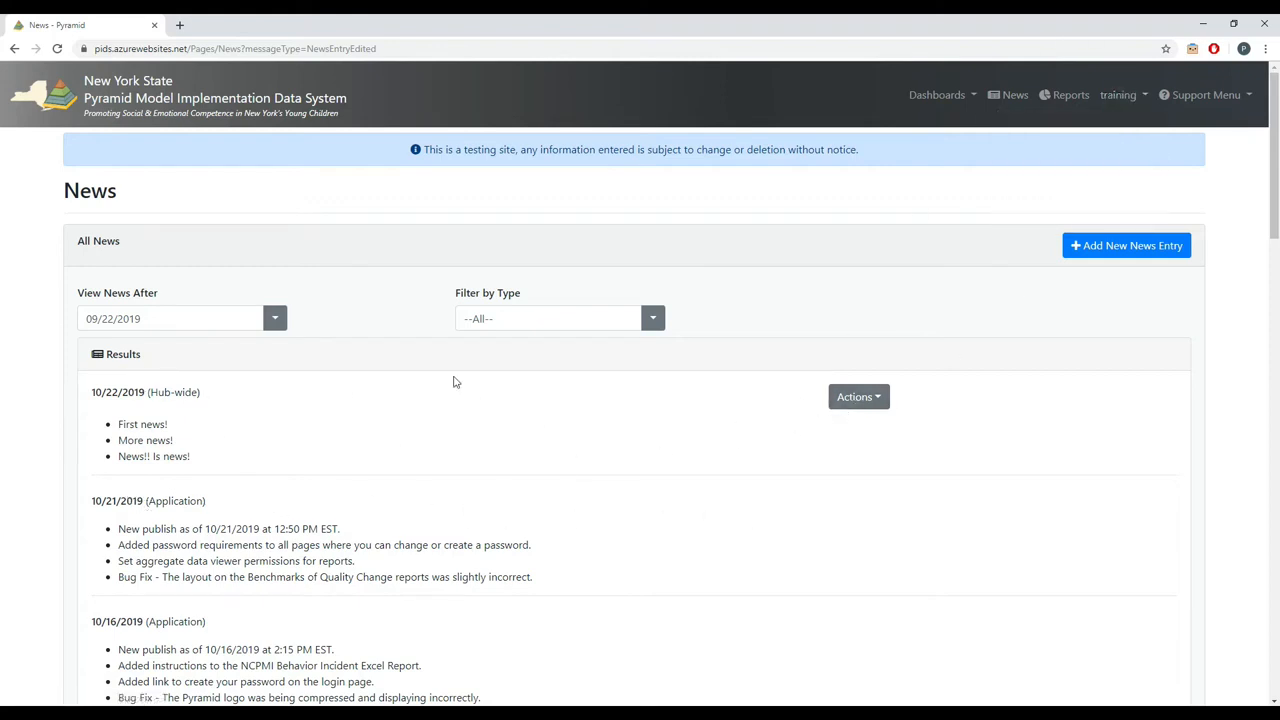
Edit the 10/22/2019 Hub-wide news entry so the "More news!" item has order number 4, and save the item and the entry.
left_click(858, 399)
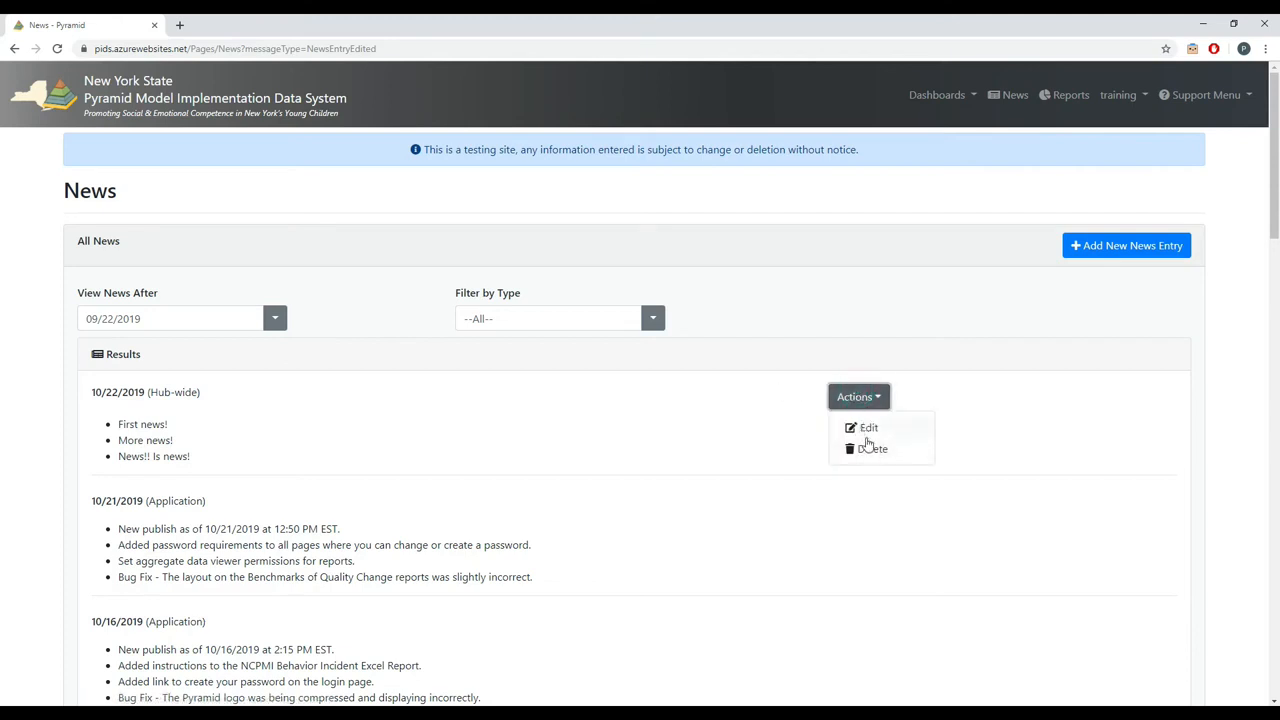
left_click(865, 434)
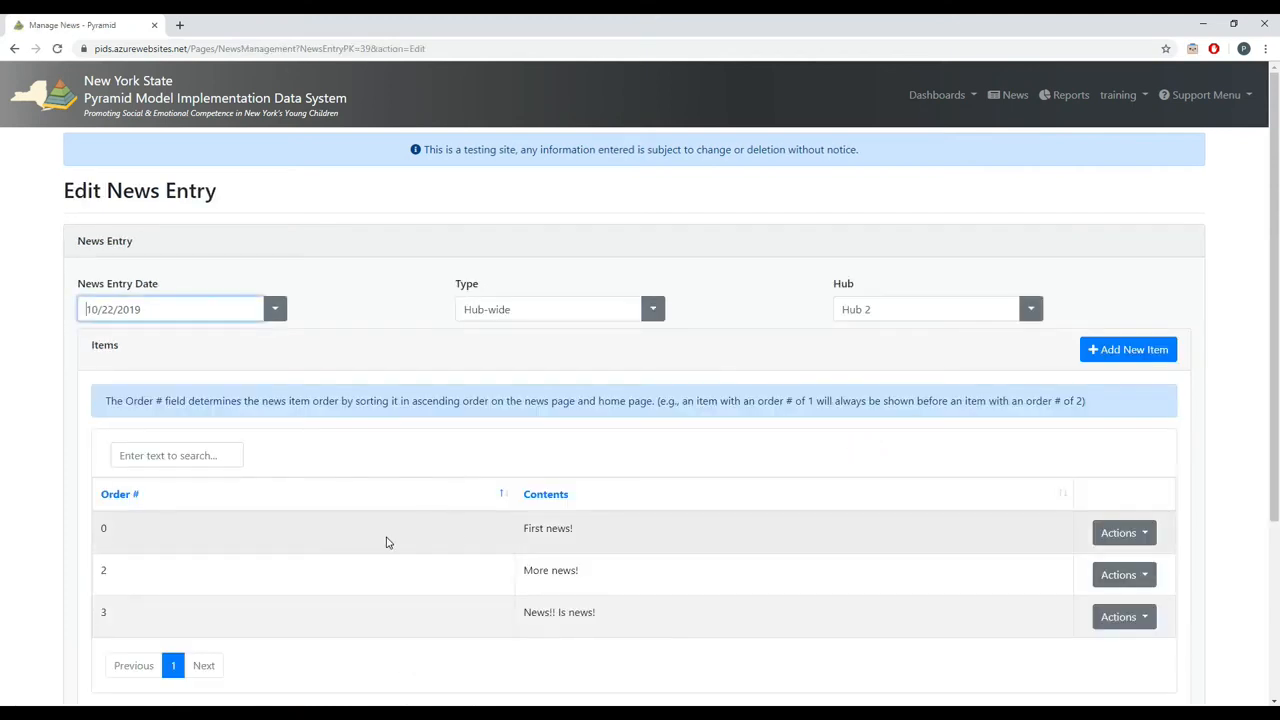
left_click(1124, 575)
left_click(1131, 607)
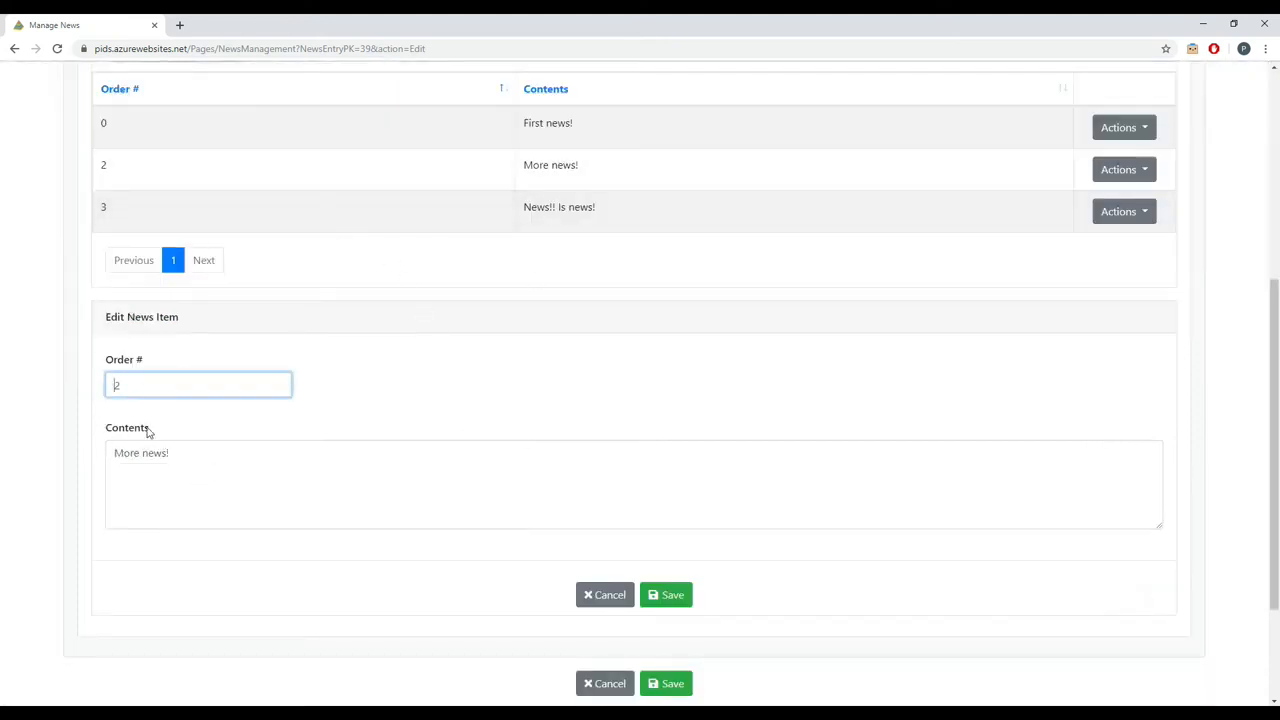
left_click(124, 384)
left_click(680, 600)
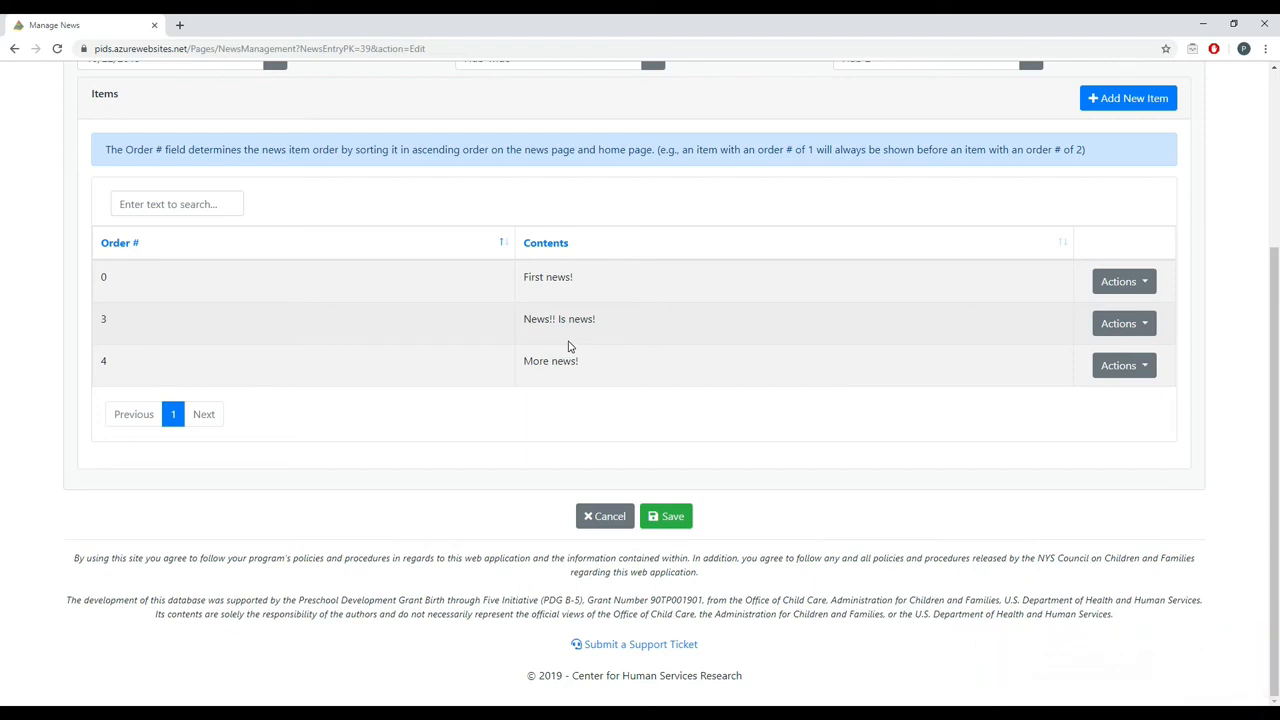
left_click(688, 516)
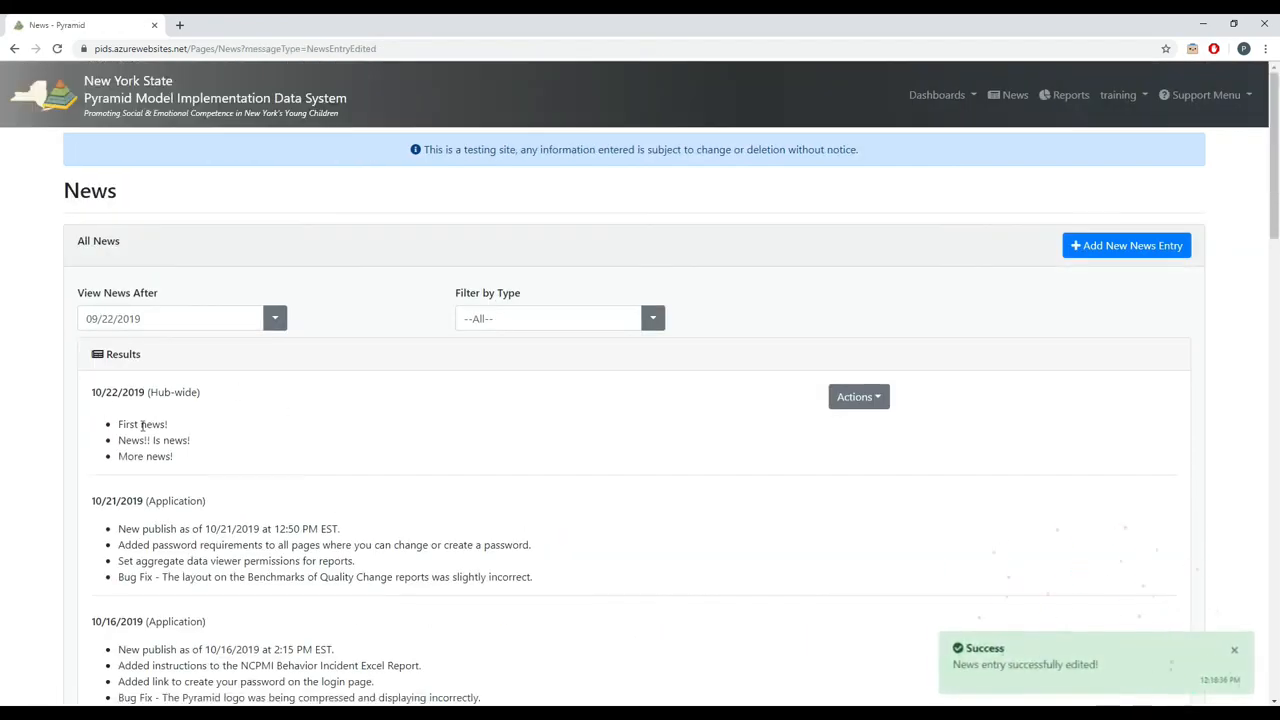
Go to the home page to check the order of the 10/22/2019 Hub-wide news items.
left_click(142, 86)
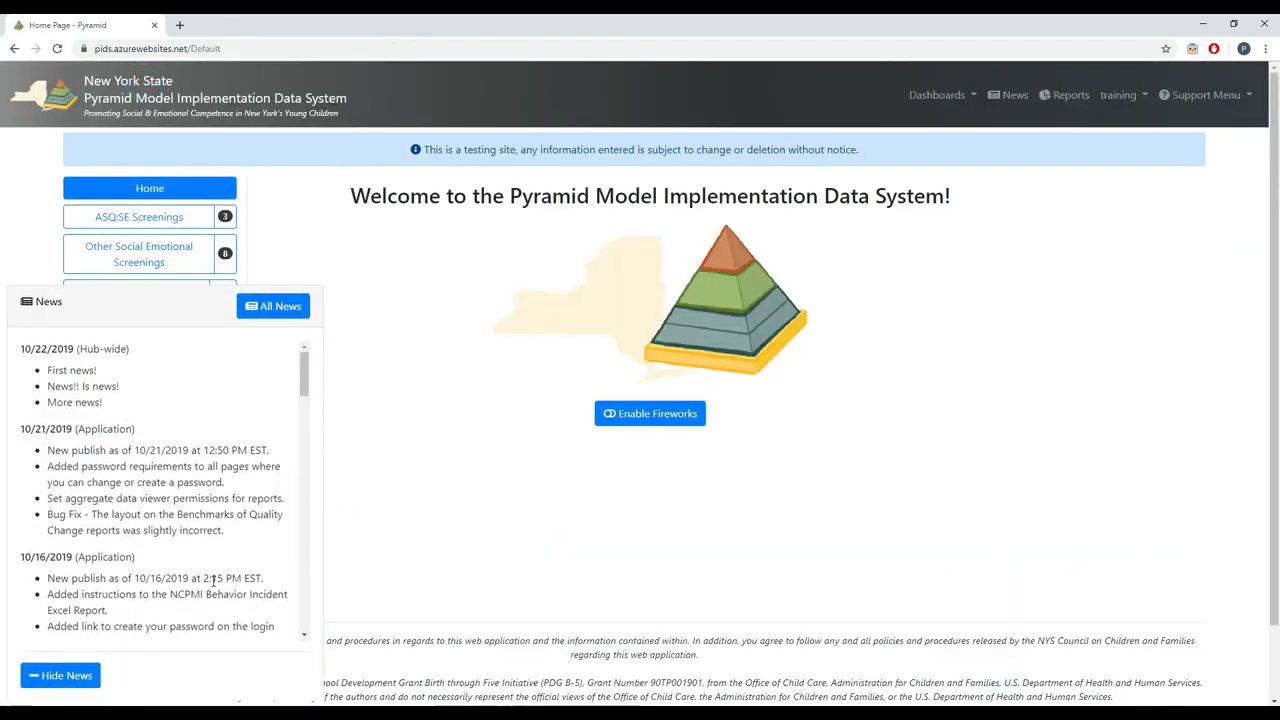